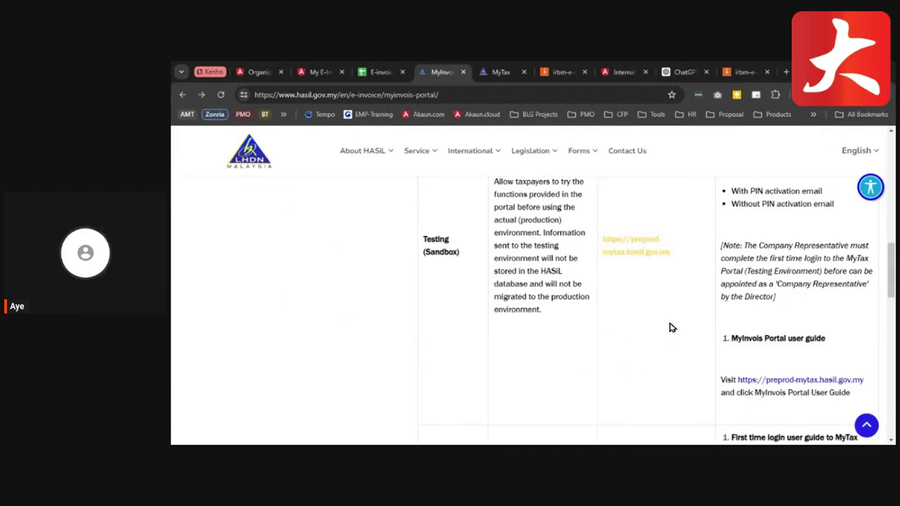
- Go back to the MyTax sandbox login form from the logout feedback page
scroll(669, 325, down, 1)
scroll(670, 326, up, 1)
scroll(488, 353, down, 2)
scroll(490, 353, down, 2)
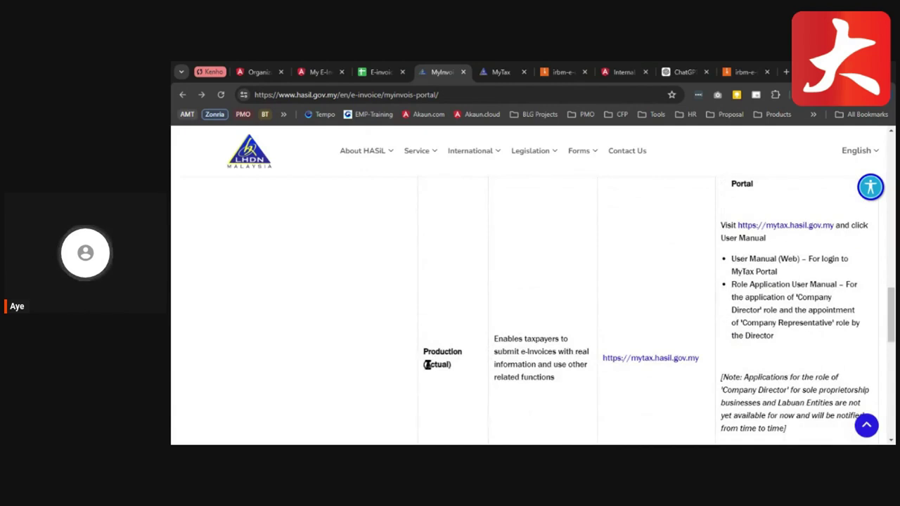
scroll(622, 352, up, 5)
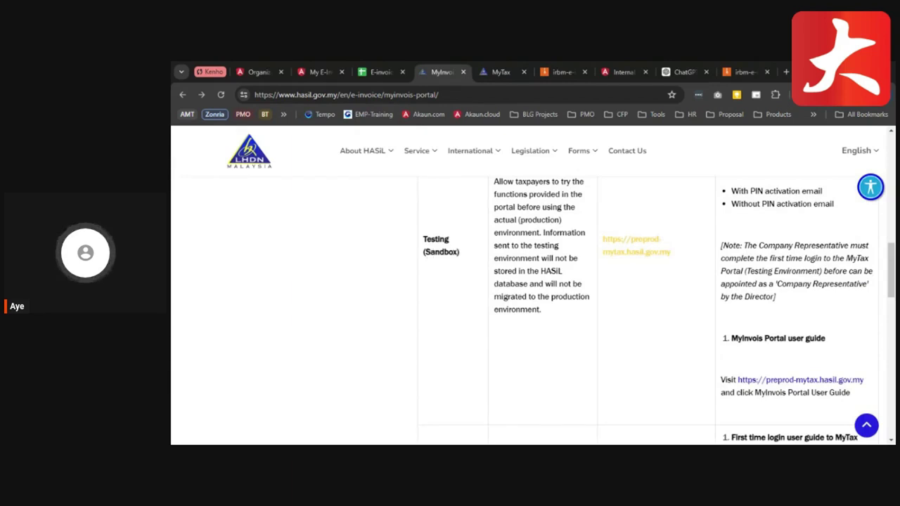
scroll(557, 376, down, 5)
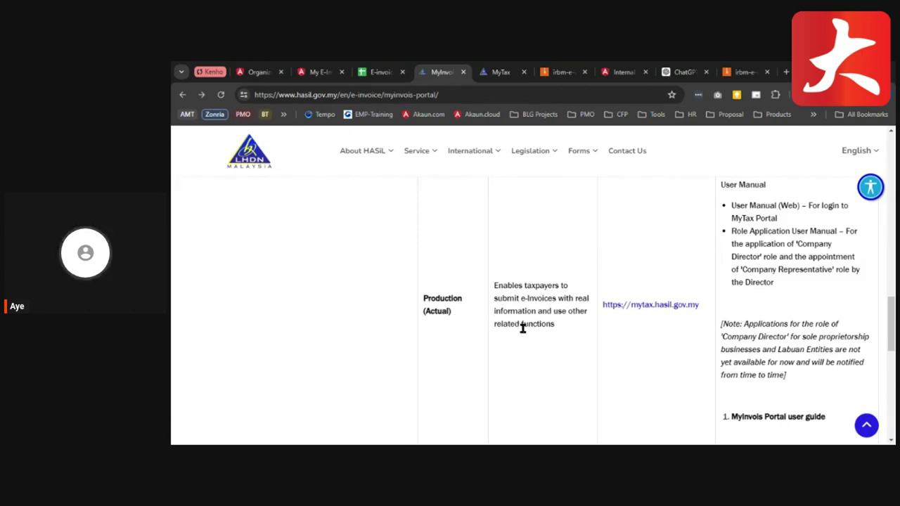
scroll(568, 343, up, 5)
scroll(571, 342, up, 1)
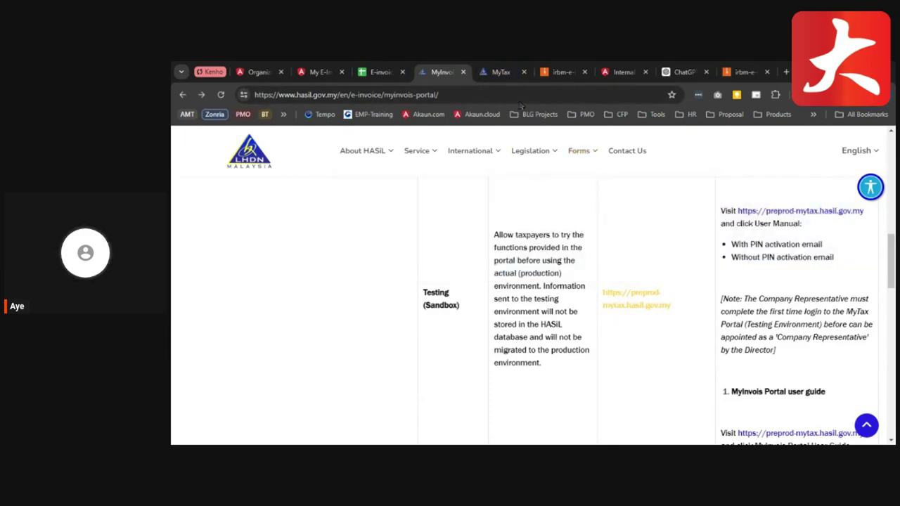
click(496, 75)
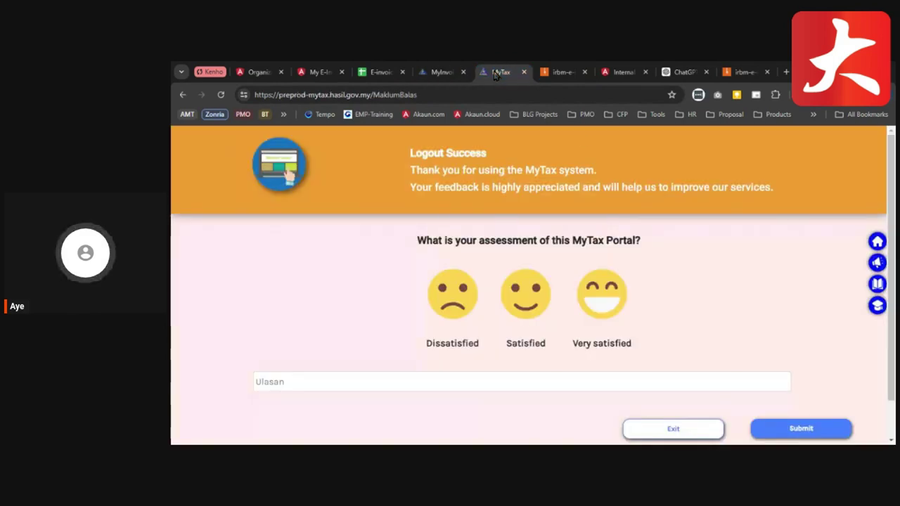
click(673, 432)
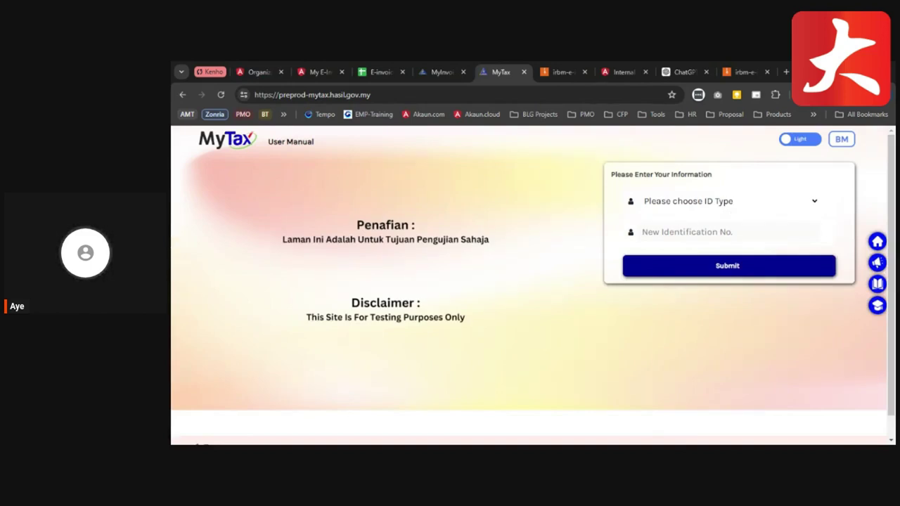
- Try logging in with an Identification Card number, then dismiss the 'income tax number not found' message
click(728, 201)
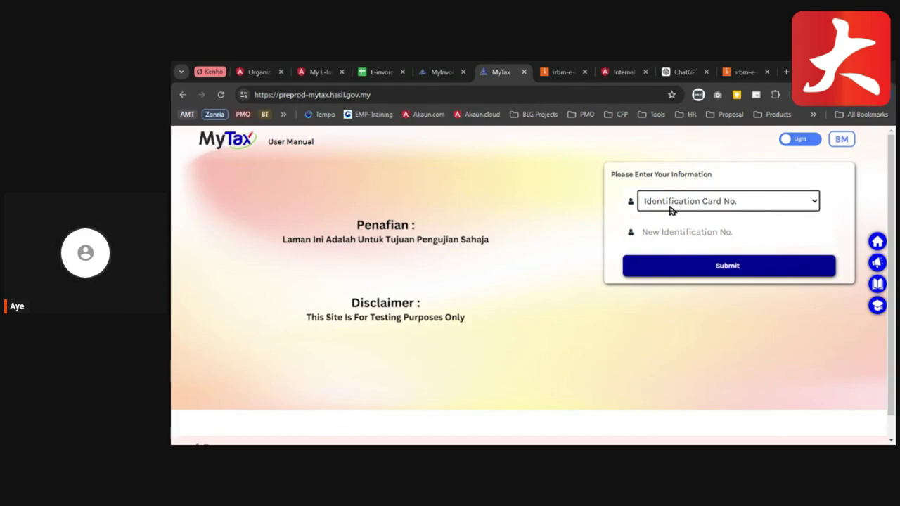
click(675, 237)
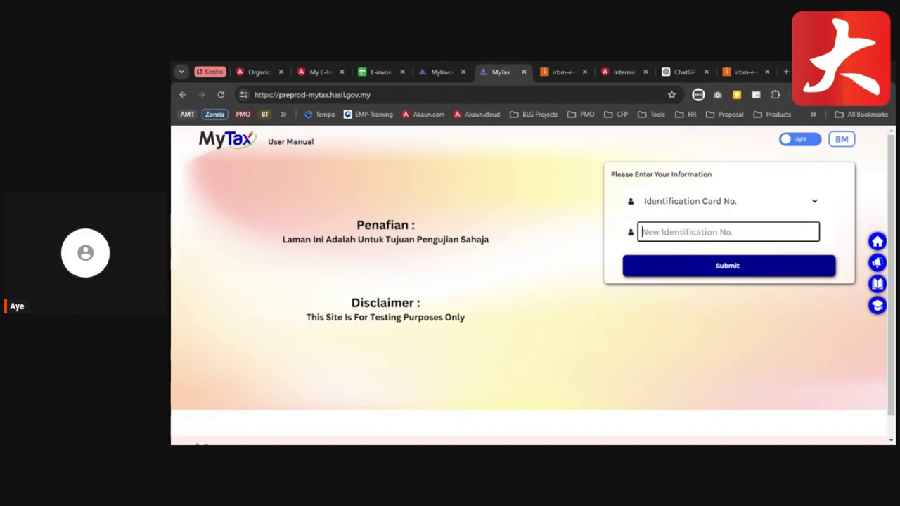
key(alt+Tab)
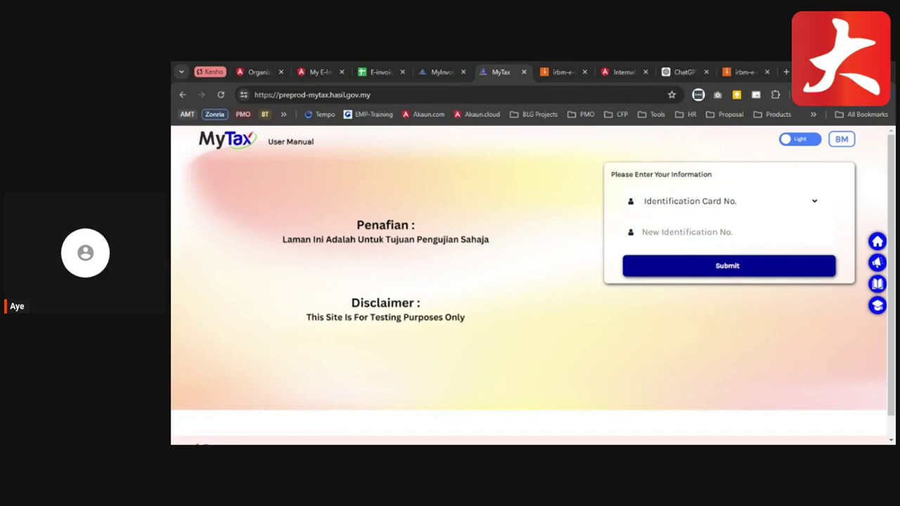
click(668, 236)
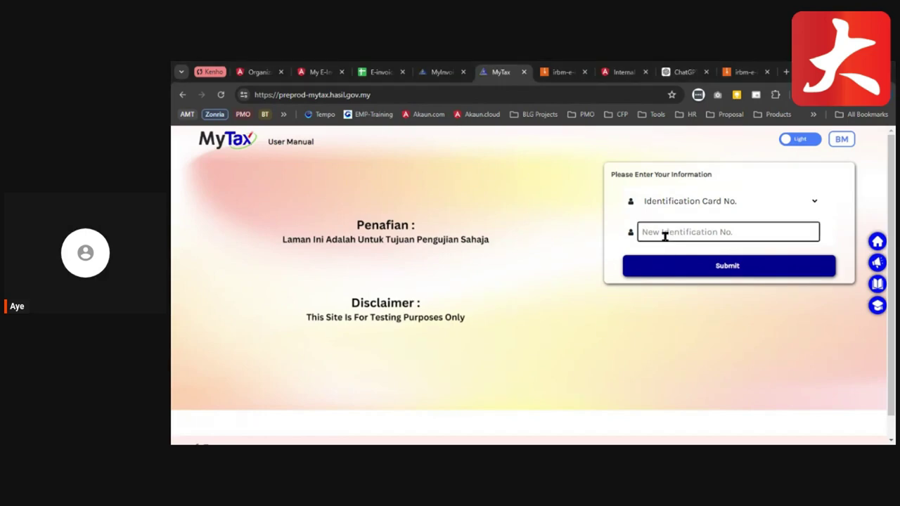
key(ctrl+v)
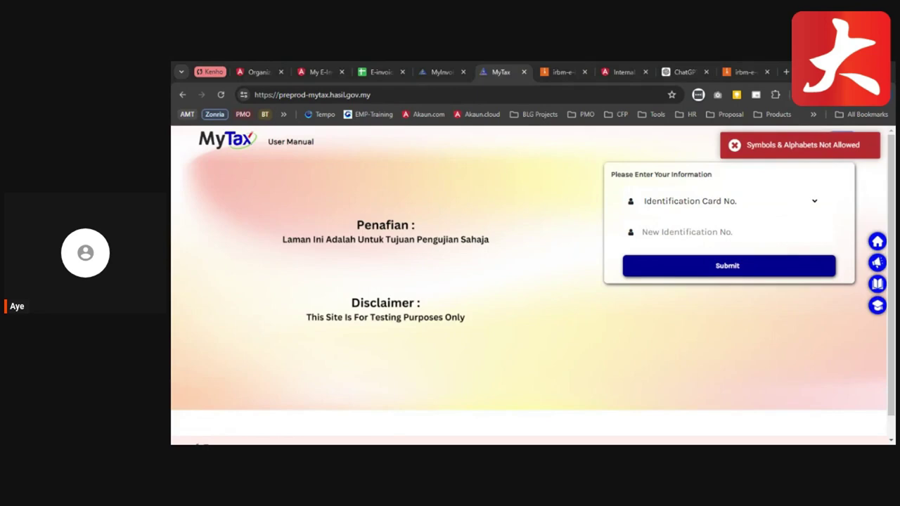
click(718, 235)
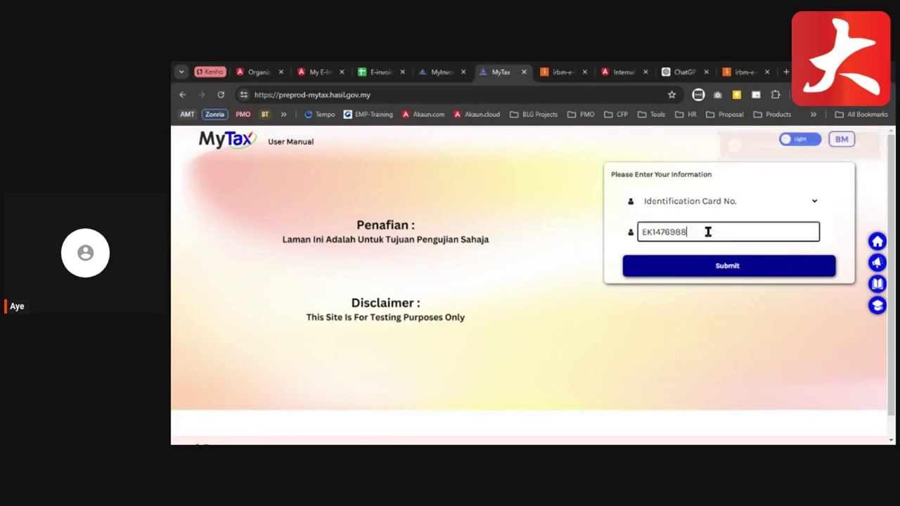
click(710, 274)
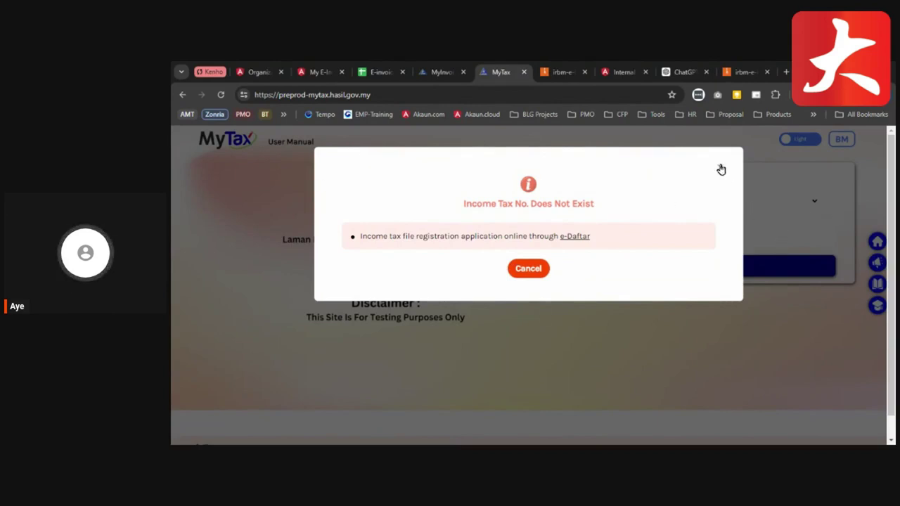
click(528, 268)
- Log in instead with the Passport No. ID type and the pasted passport number
click(738, 199)
click(736, 217)
click(688, 231)
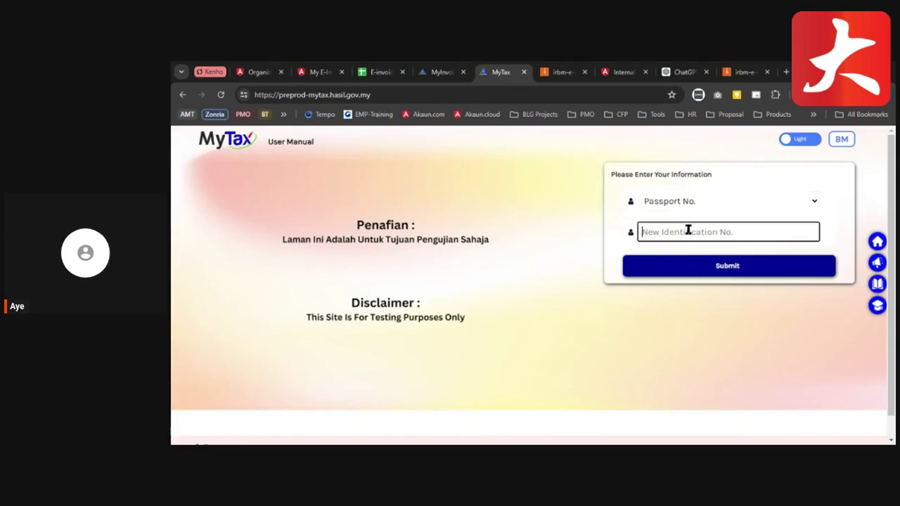
click(720, 270)
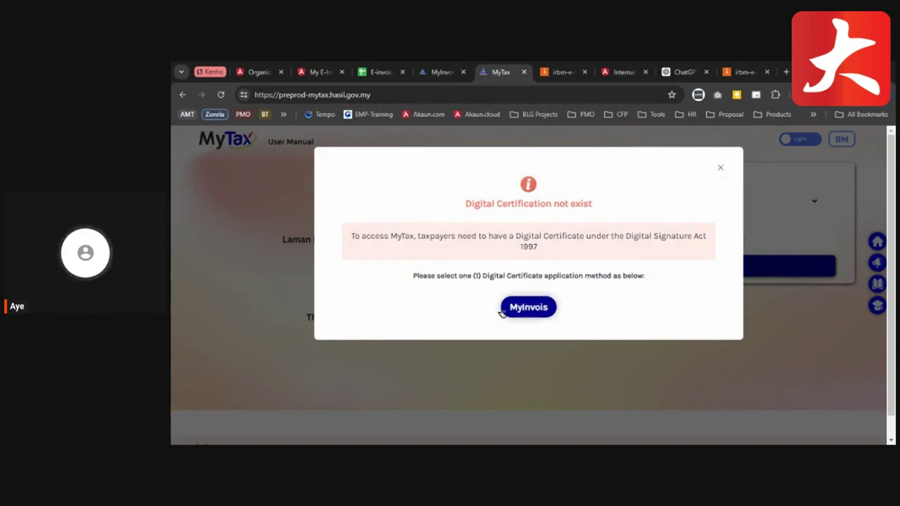
- Choose MyInvois for the certificate, answer No to the masked registered email, and return to login
click(544, 312)
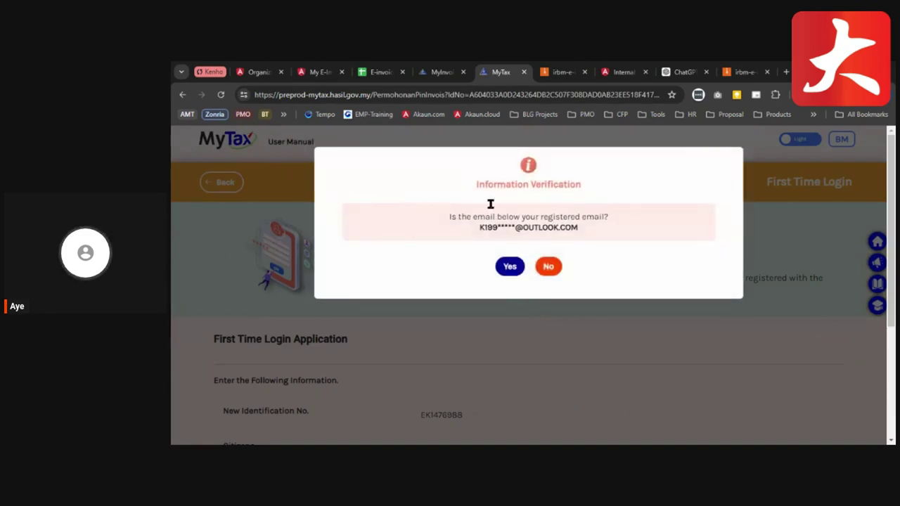
drag(479, 230, 611, 234)
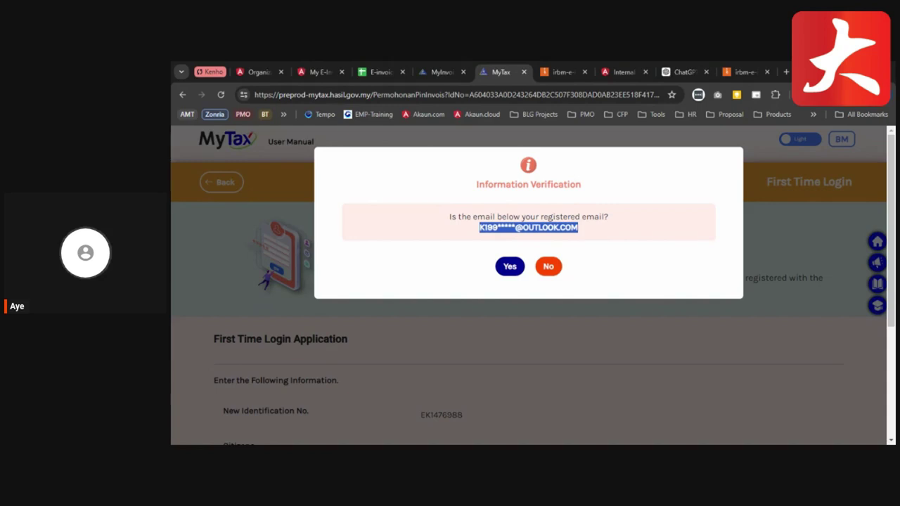
click(552, 271)
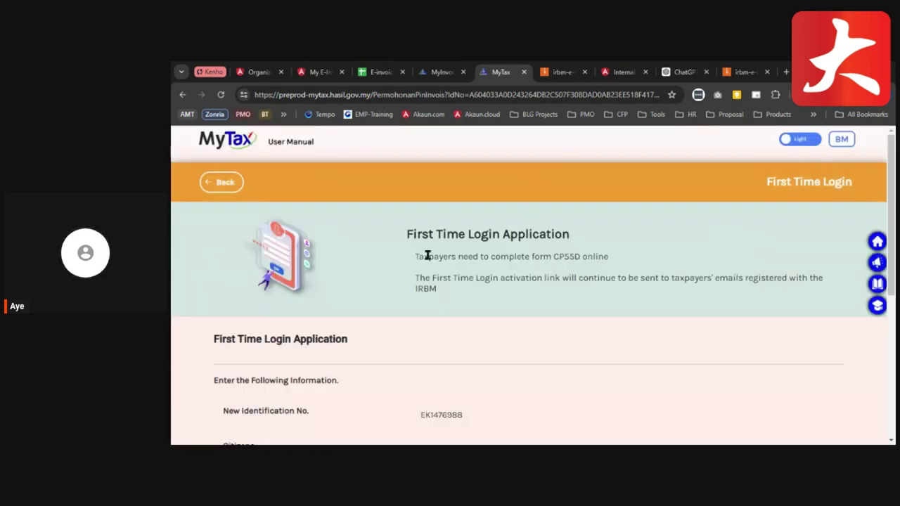
click(223, 182)
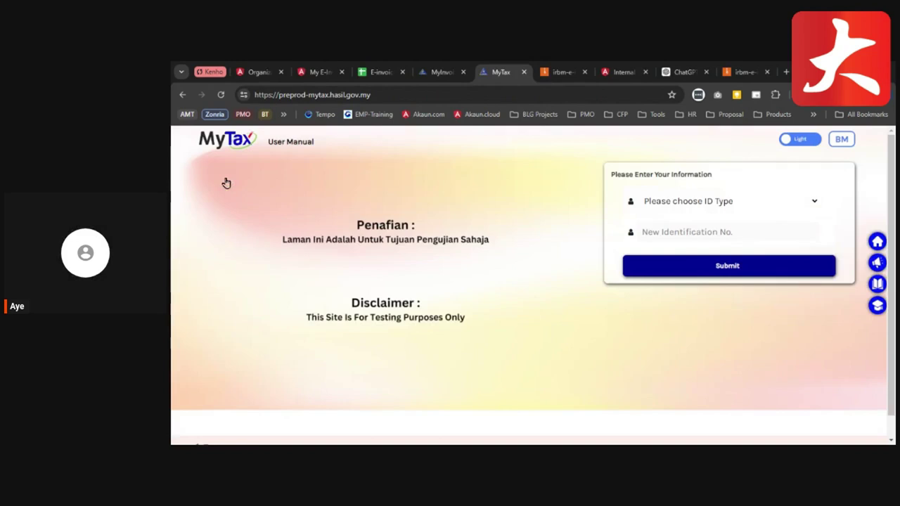
- Log in with the Identification Card No. ID type, the pasted IC number and the account password
click(731, 216)
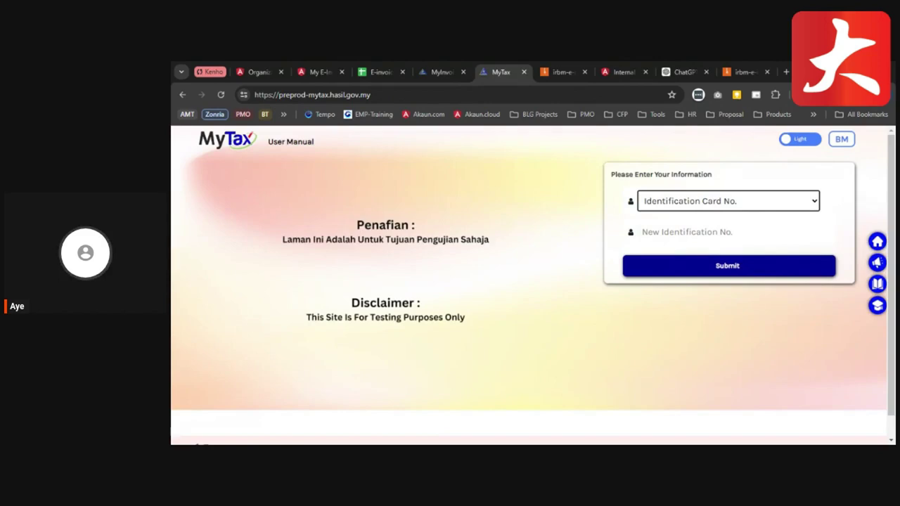
key(alt+Tab)
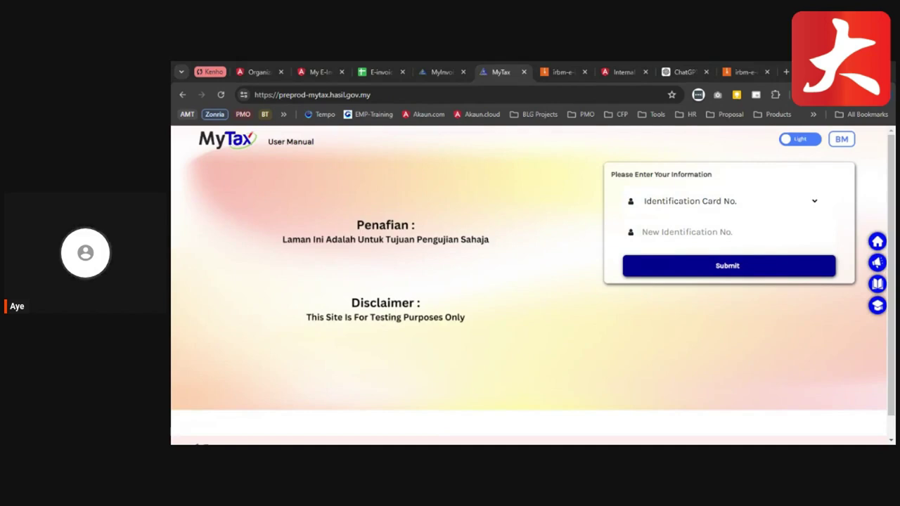
click(705, 235)
key(ctrl+v)
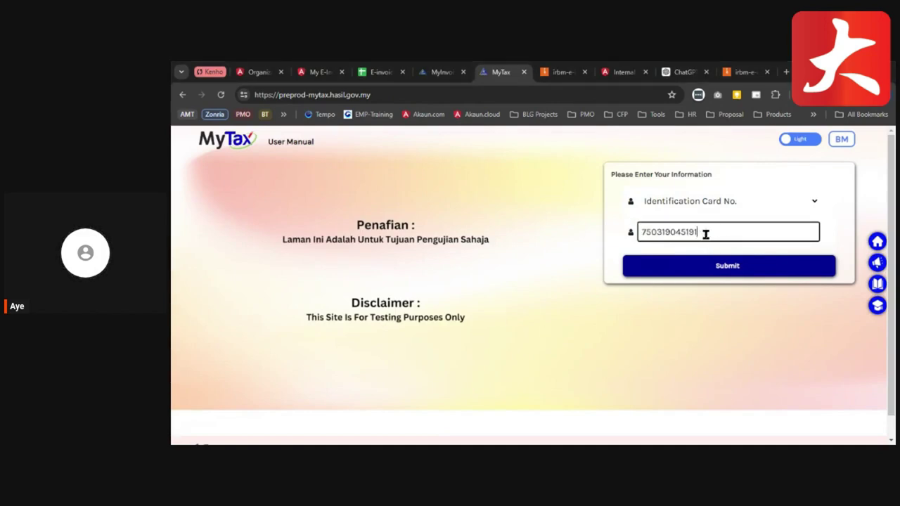
click(731, 268)
click(696, 226)
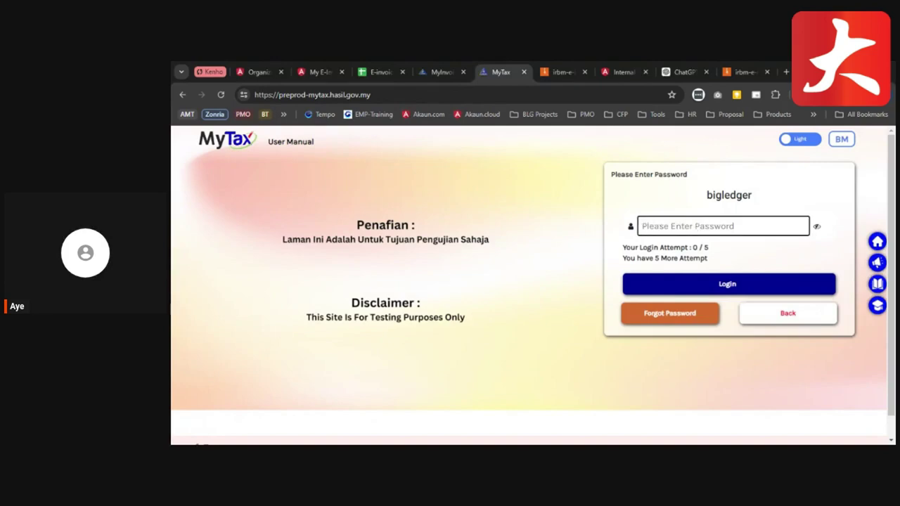
click(694, 225)
text(•••••••••••)
click(727, 284)
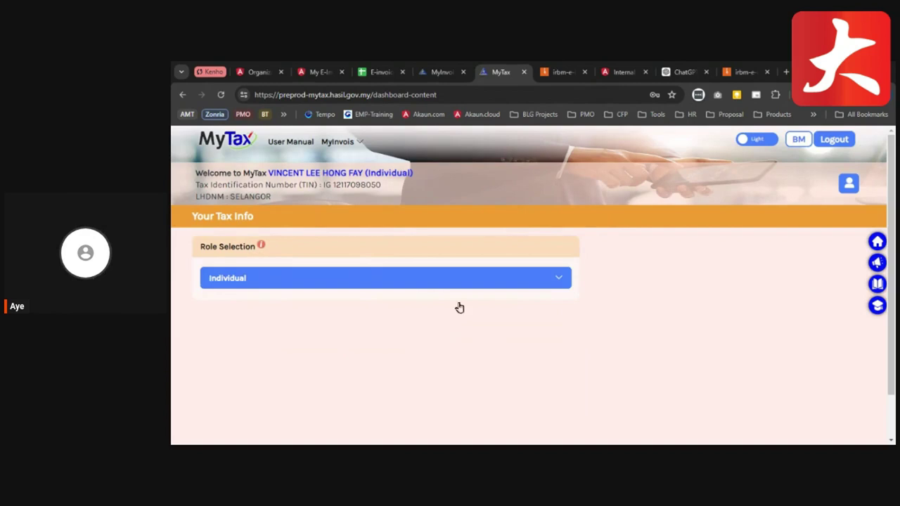
- Open the profile's Role Application form and set Role Type to New Application
click(843, 185)
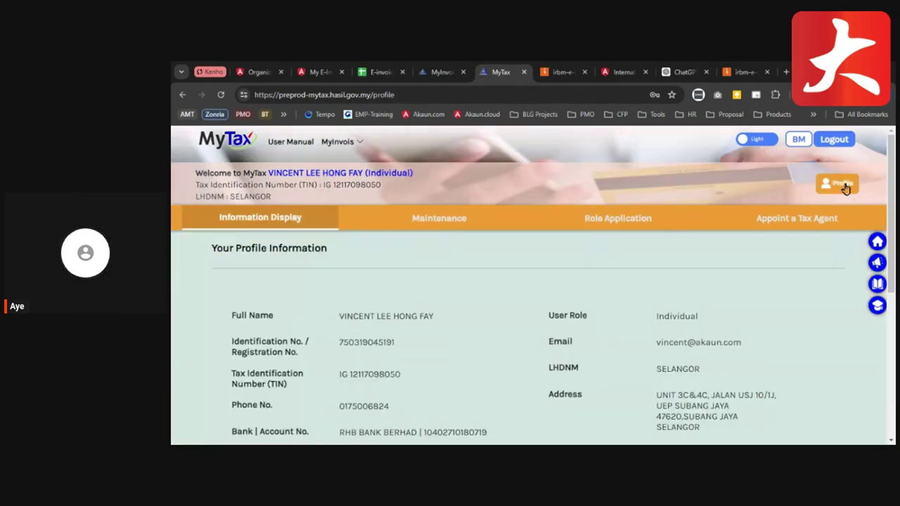
click(613, 222)
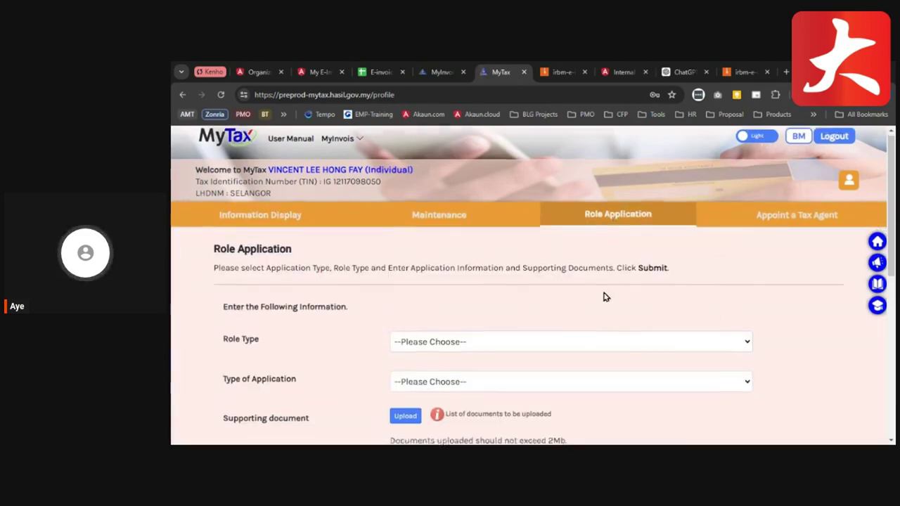
scroll(604, 297, down, 1)
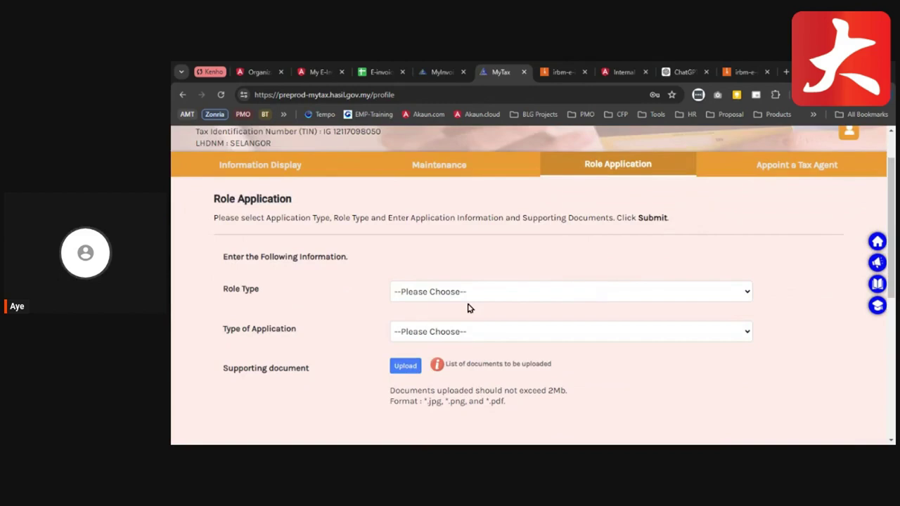
click(469, 307)
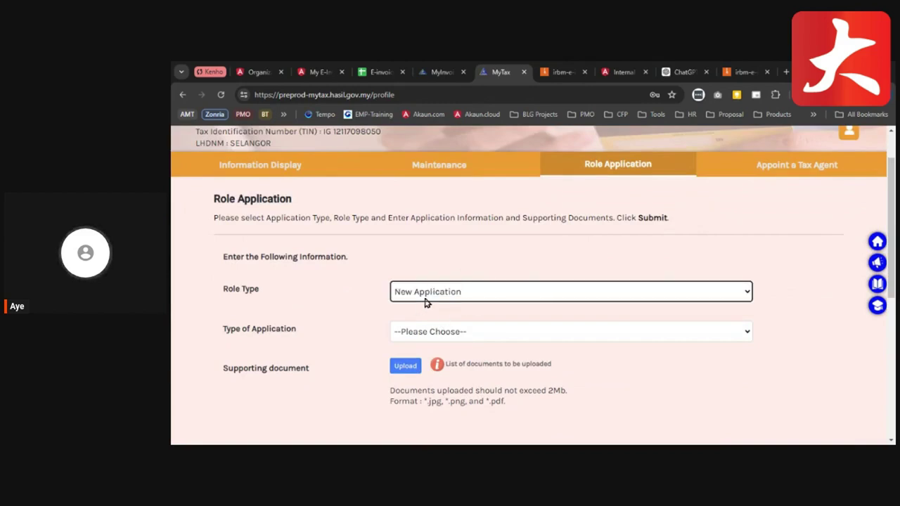
scroll(471, 313, down, 1)
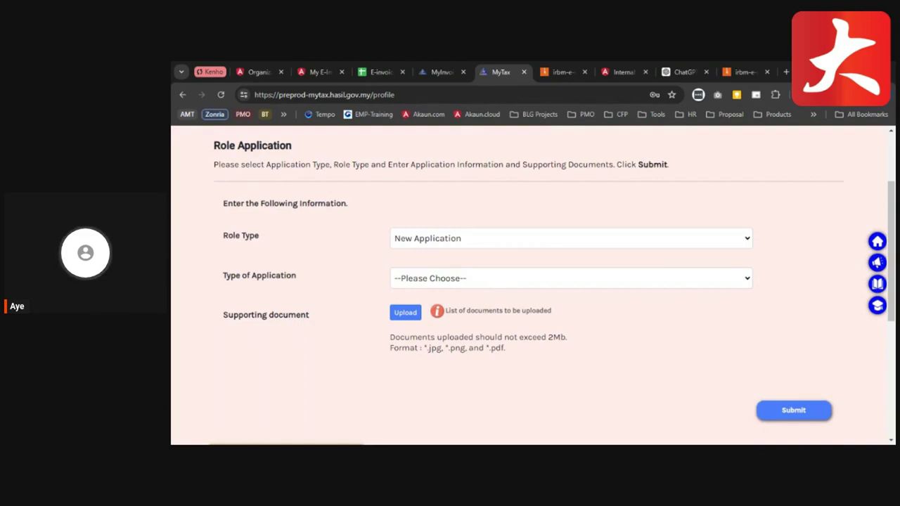
- Choose 'Directors of the company' and paste the company TIN to show BIGLEDGER SDN. BHD.'s taxpayer info
click(454, 286)
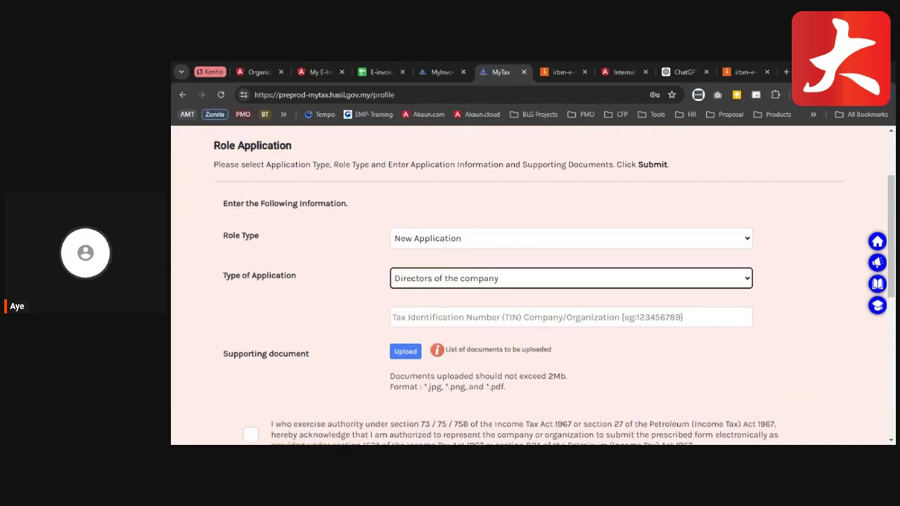
click(458, 320)
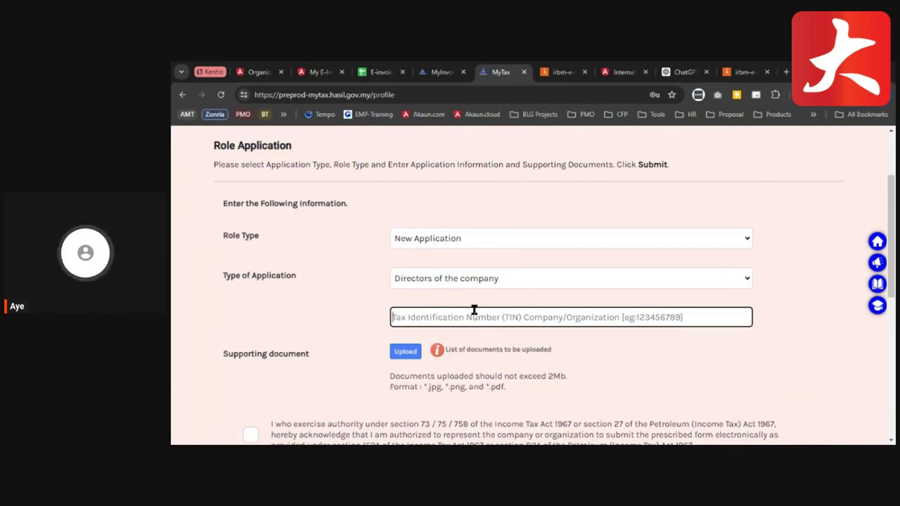
key(ctrl+v)
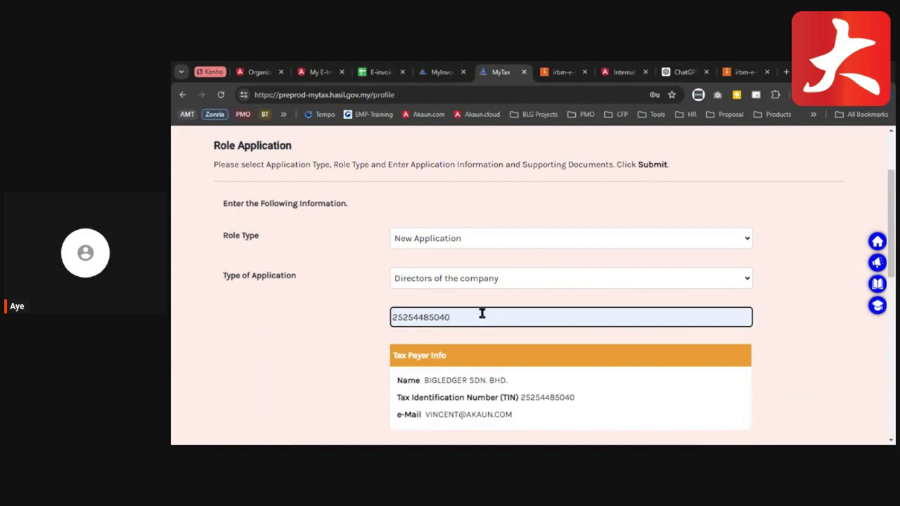
scroll(487, 325, down, 1)
scroll(487, 325, down, 1)
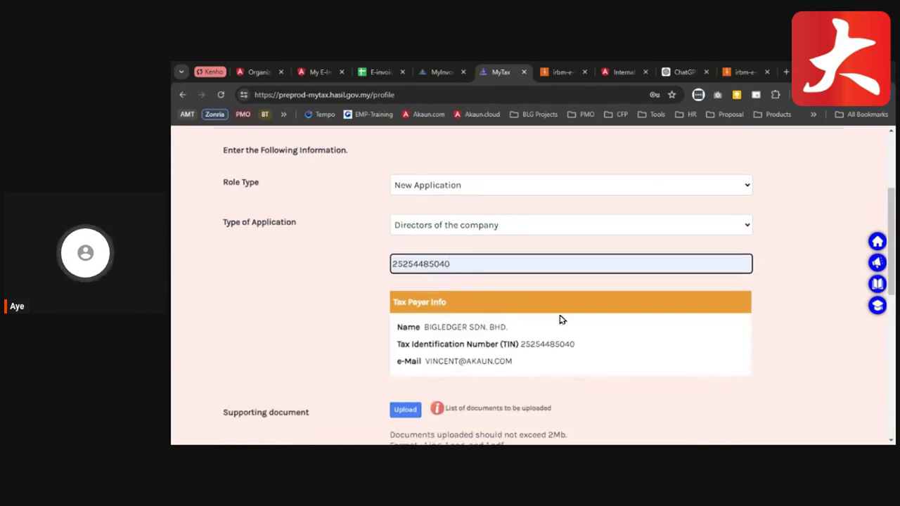
scroll(560, 317, down, 2)
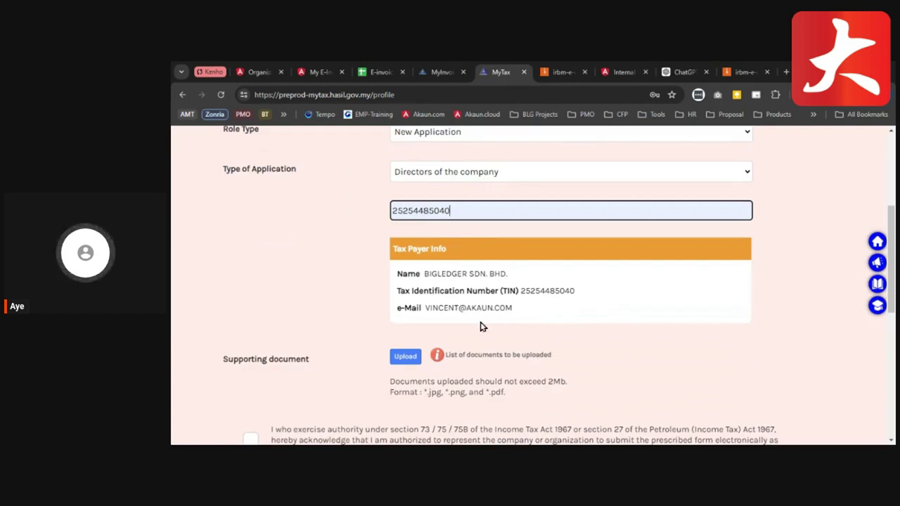
scroll(583, 361, down, 2)
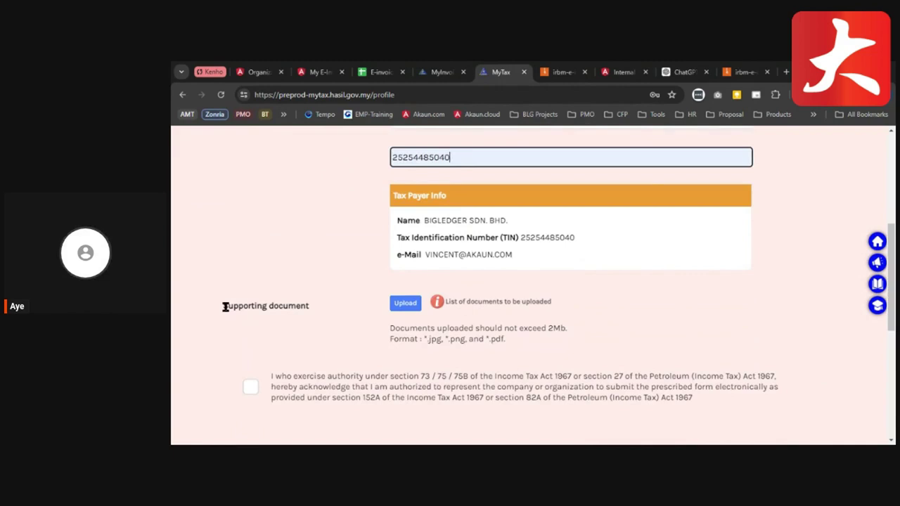
drag(225, 307, 326, 311)
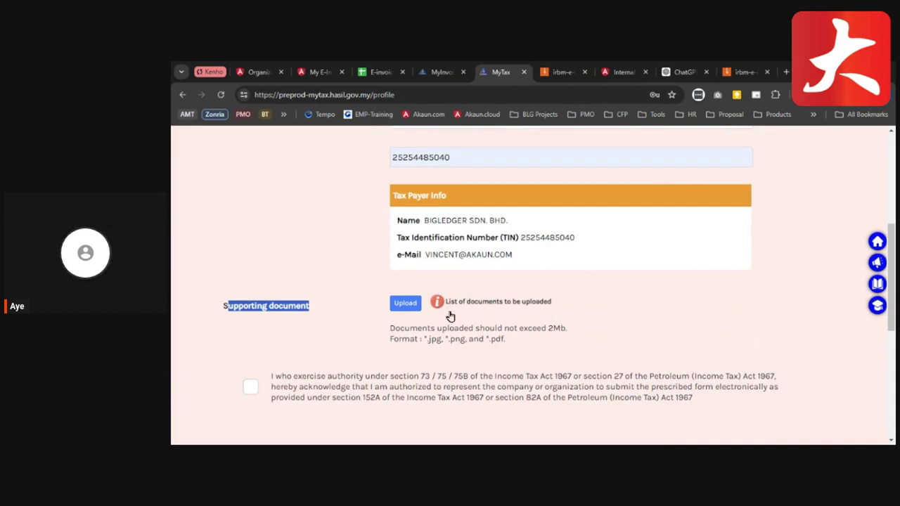
scroll(440, 311, up, 1)
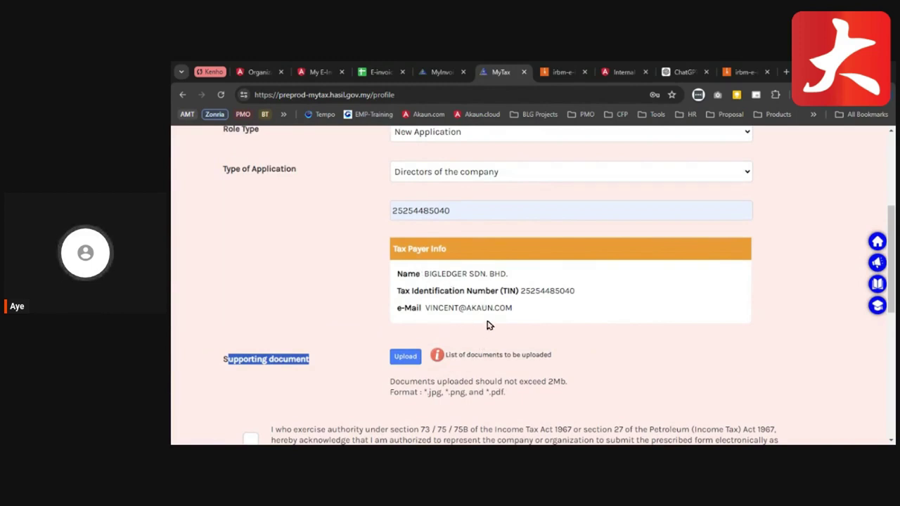
scroll(450, 355, up, 4)
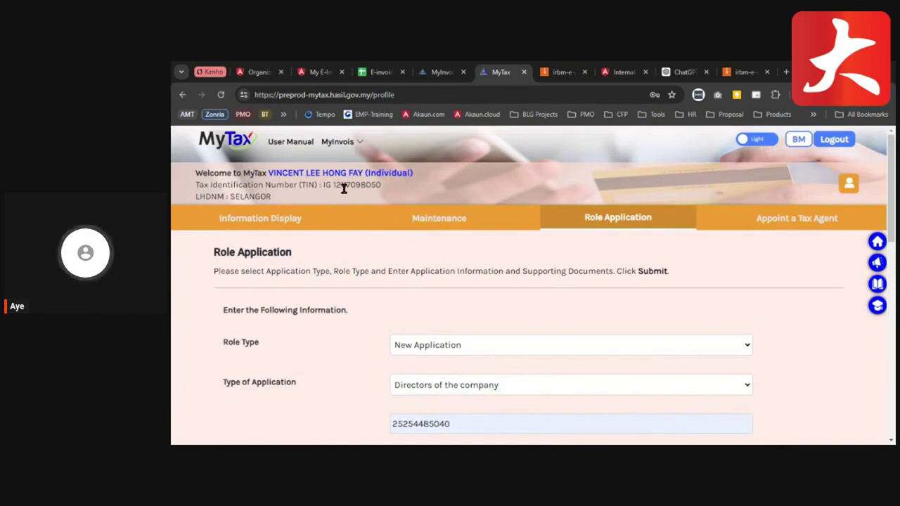
- Submit the director role application and check its status in the List of Role Applications
scroll(344, 188, down, 3)
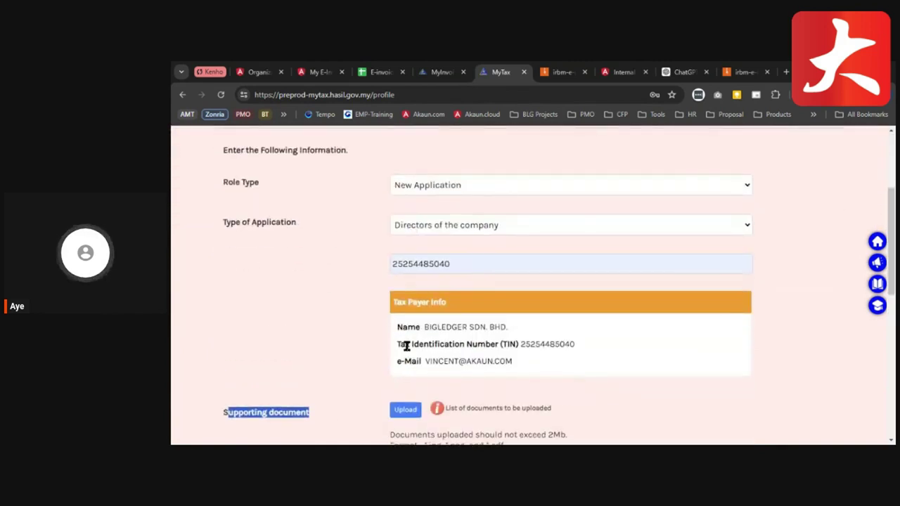
scroll(405, 346, down, 2)
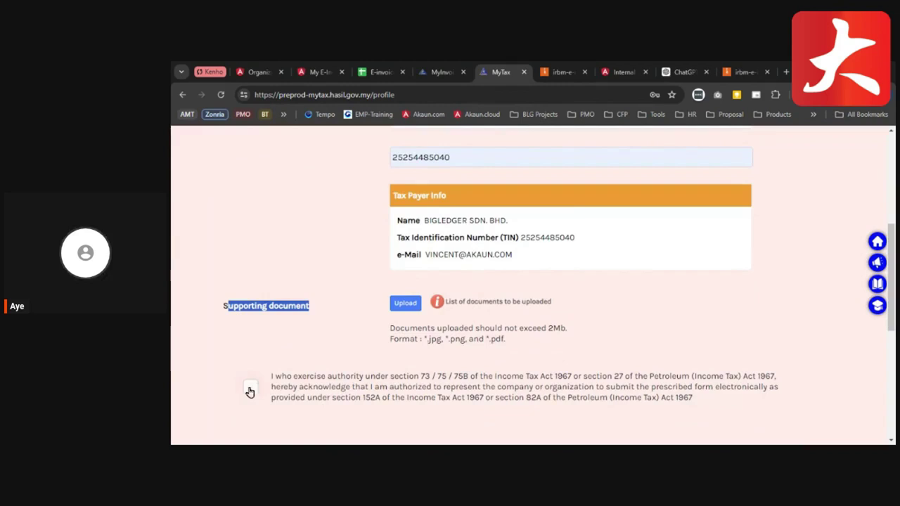
scroll(237, 396, down, 1)
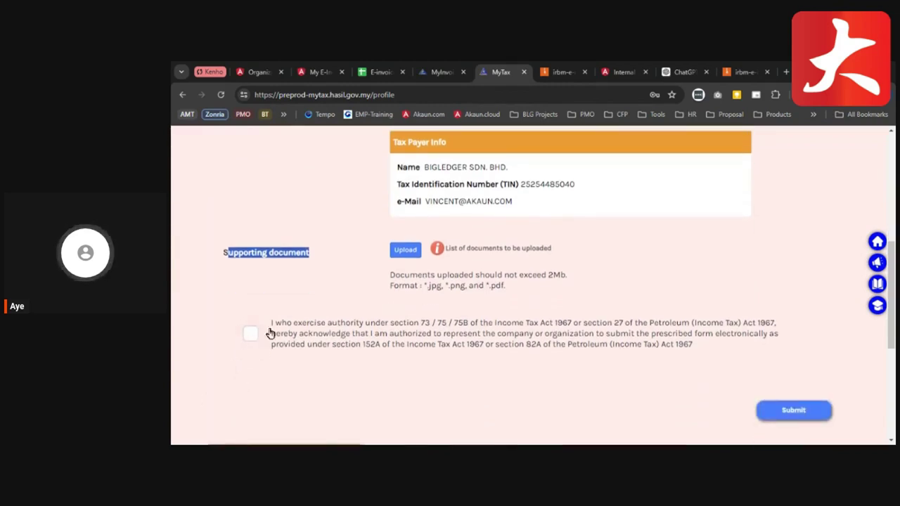
click(795, 410)
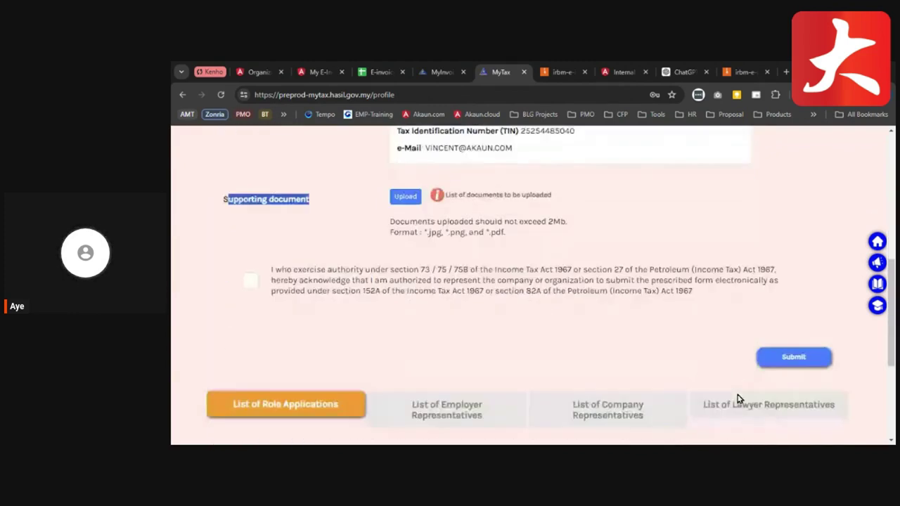
scroll(235, 350, down, 3)
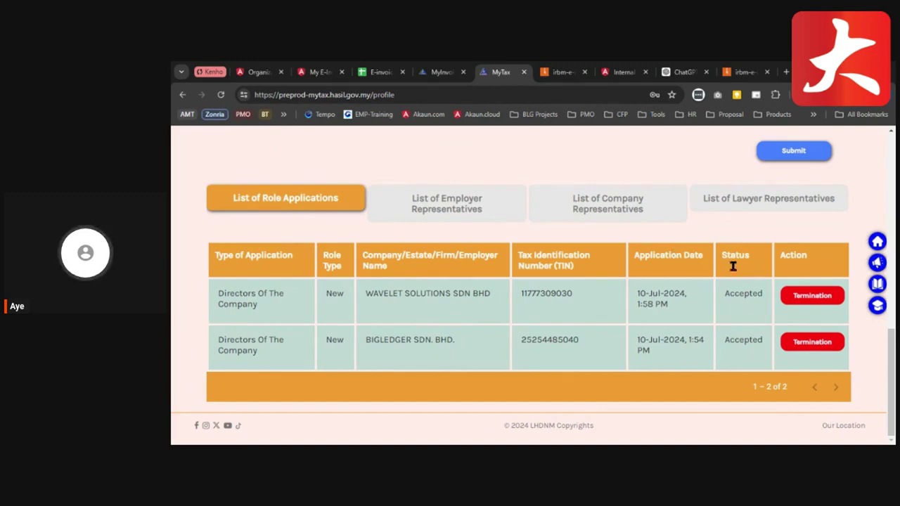
scroll(505, 359, up, 10)
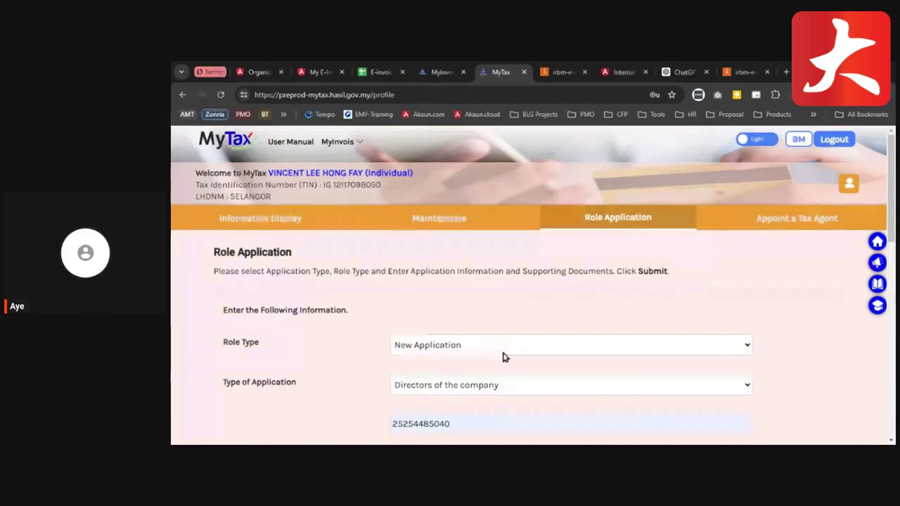
- From the dashboard, change the role to Directors of the company for BIGLEDGER SDN. BHD
click(225, 144)
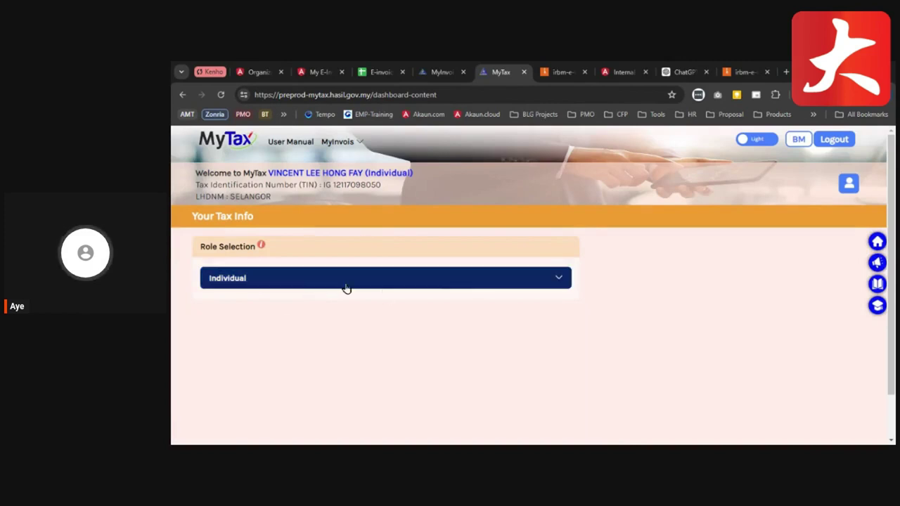
click(273, 281)
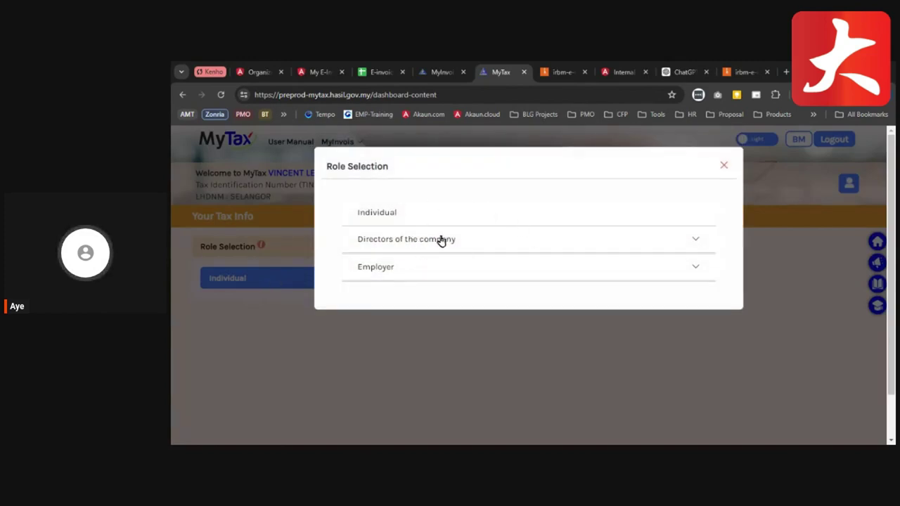
click(475, 243)
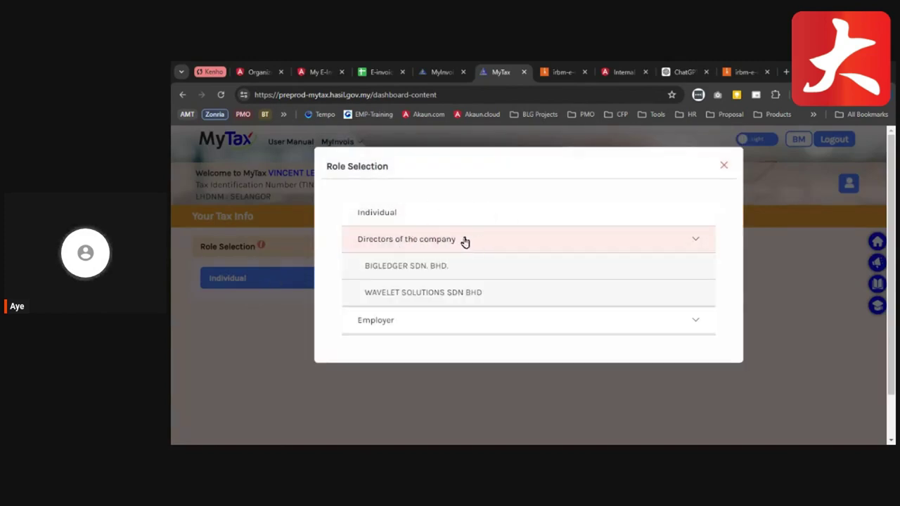
click(413, 272)
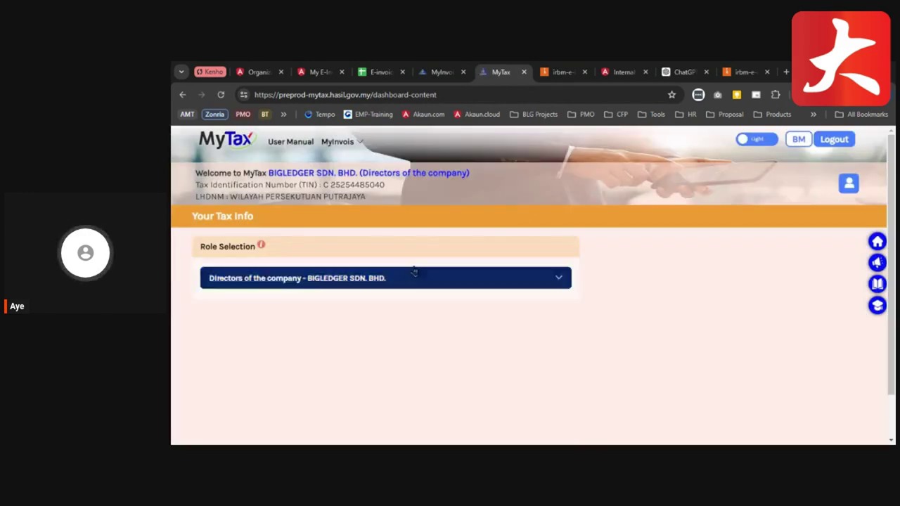
- In Appoint Company Representative, submit the representative's pasted Identification Card number and check the new row
click(843, 185)
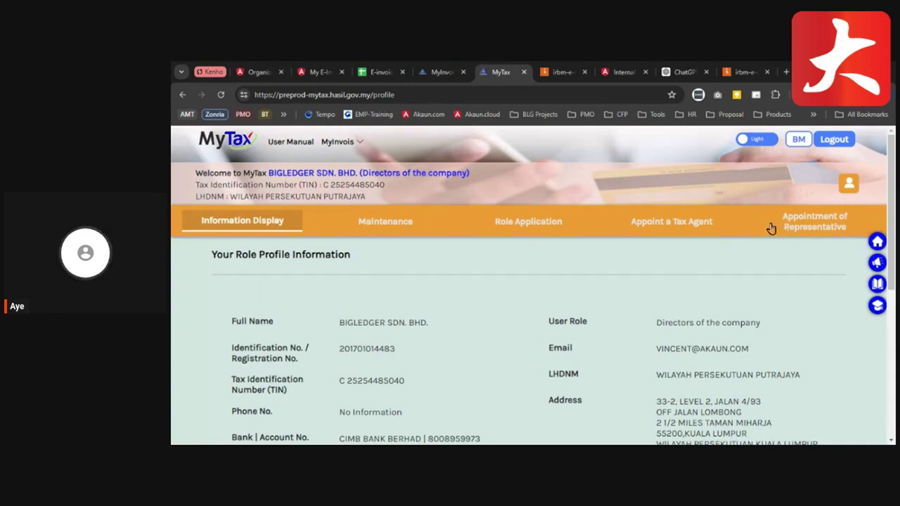
click(806, 231)
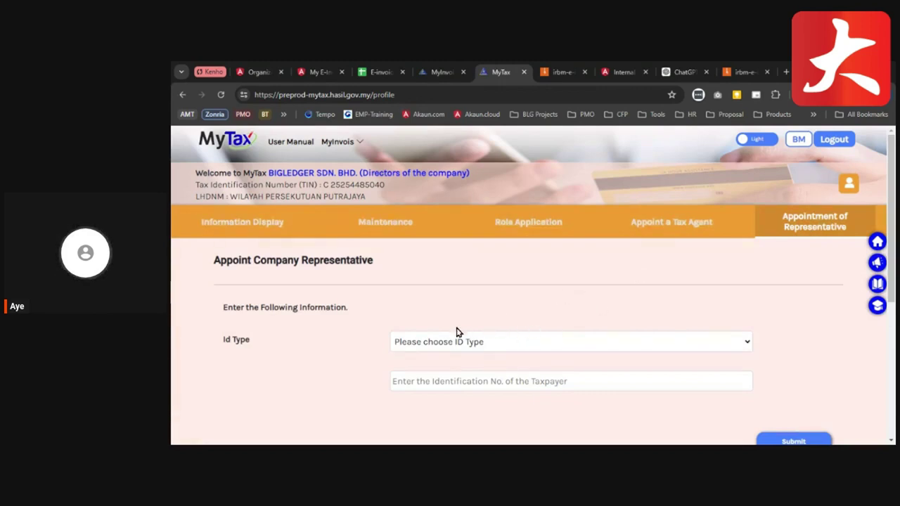
scroll(547, 311, down, 1)
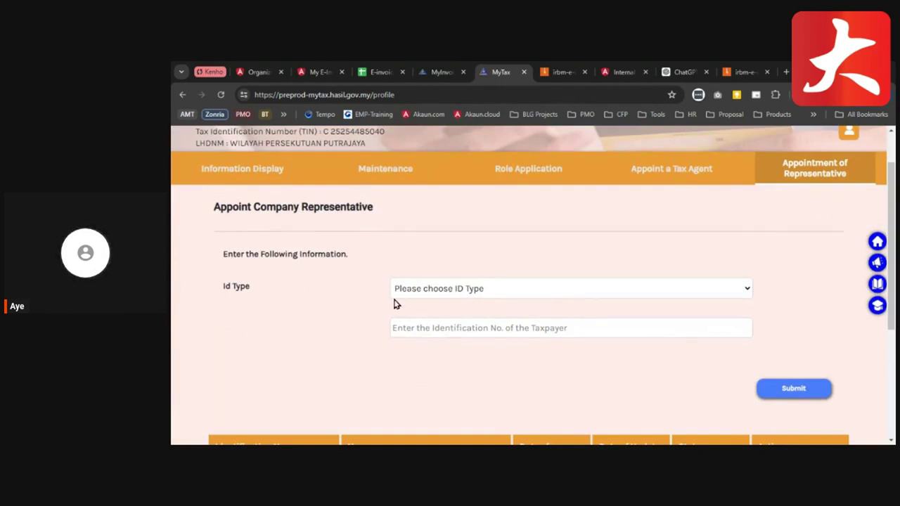
click(511, 306)
click(468, 330)
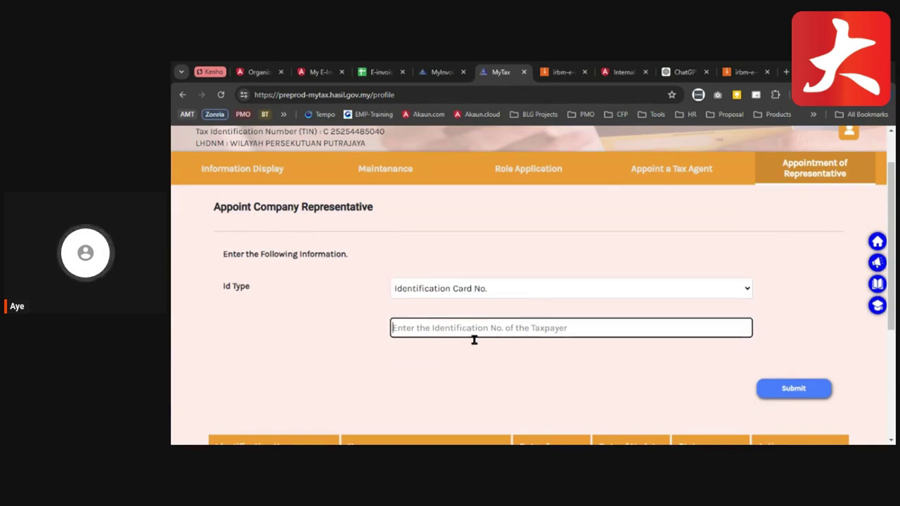
scroll(474, 340, down, 1)
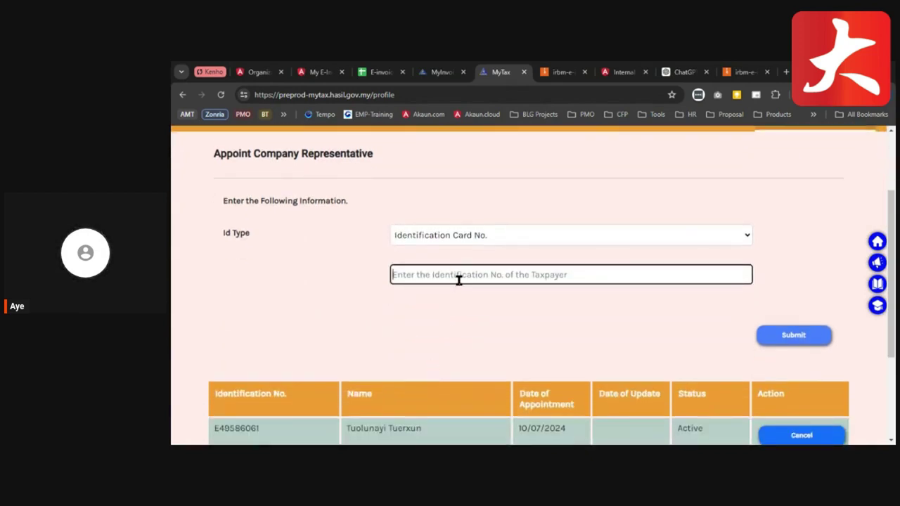
key(ctrl+v)
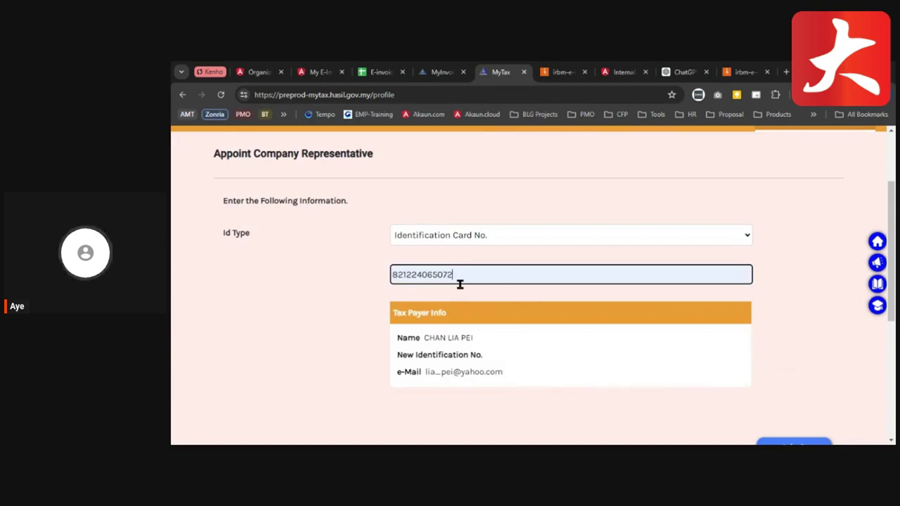
scroll(466, 308, down, 1)
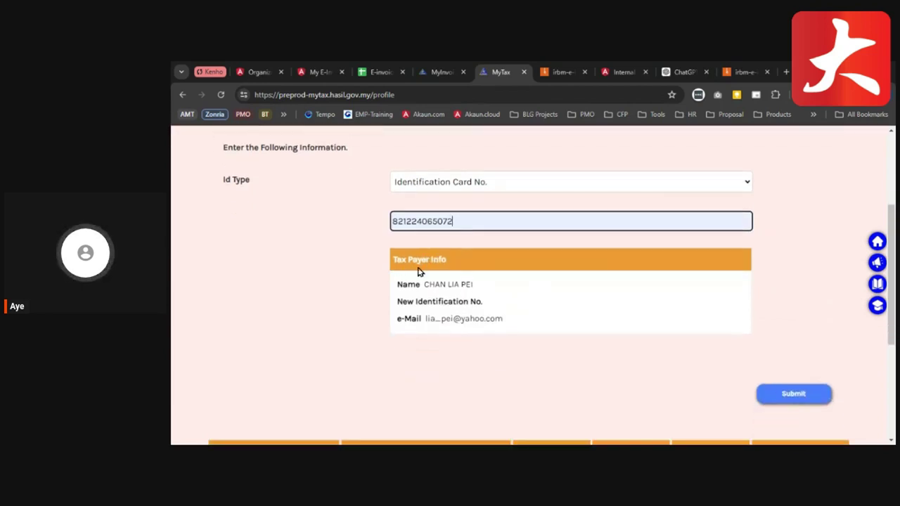
scroll(444, 313, down, 1)
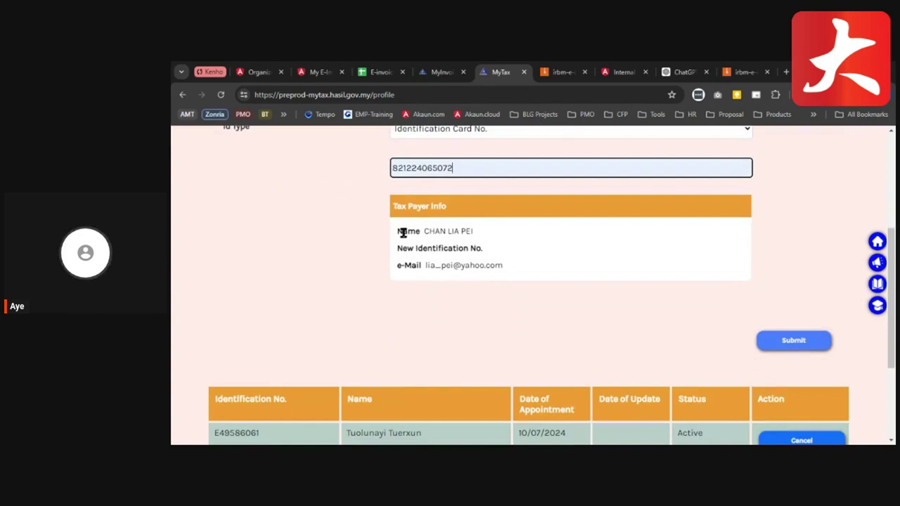
click(798, 350)
scroll(759, 344, down, 2)
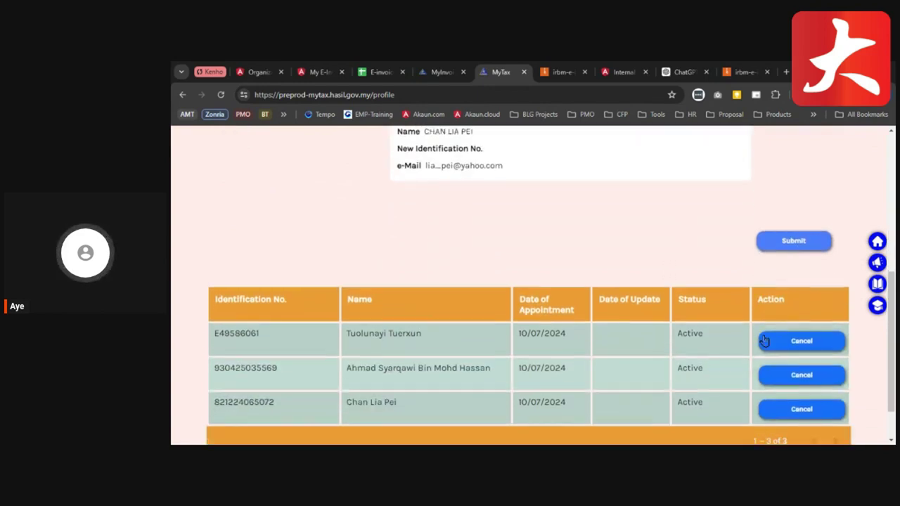
scroll(419, 285, down, 1)
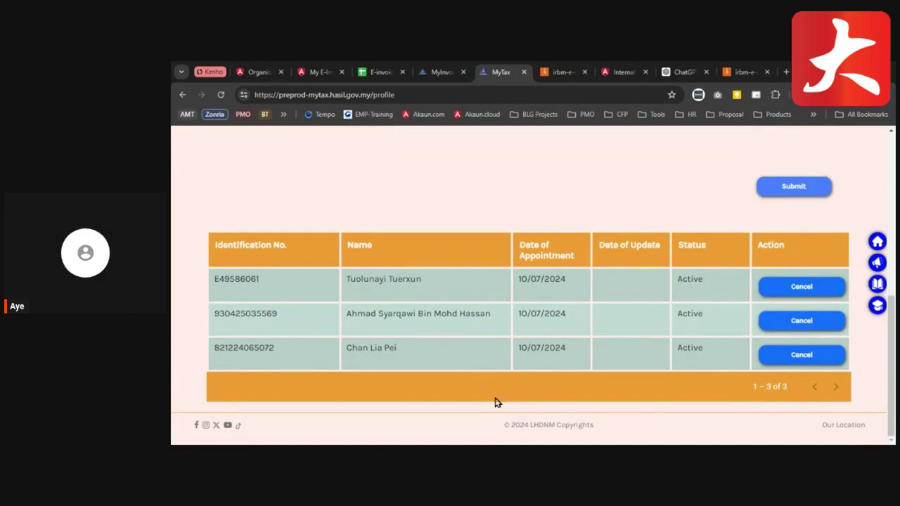
- Open the MyInvois preprod portal in a new tab from the MyTax header's MyInvois menu
click(495, 353)
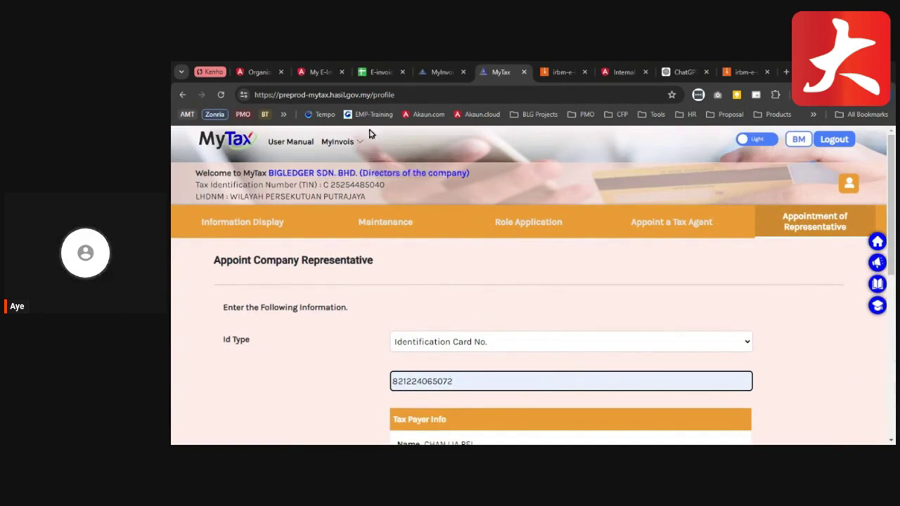
mouse_move(328, 143)
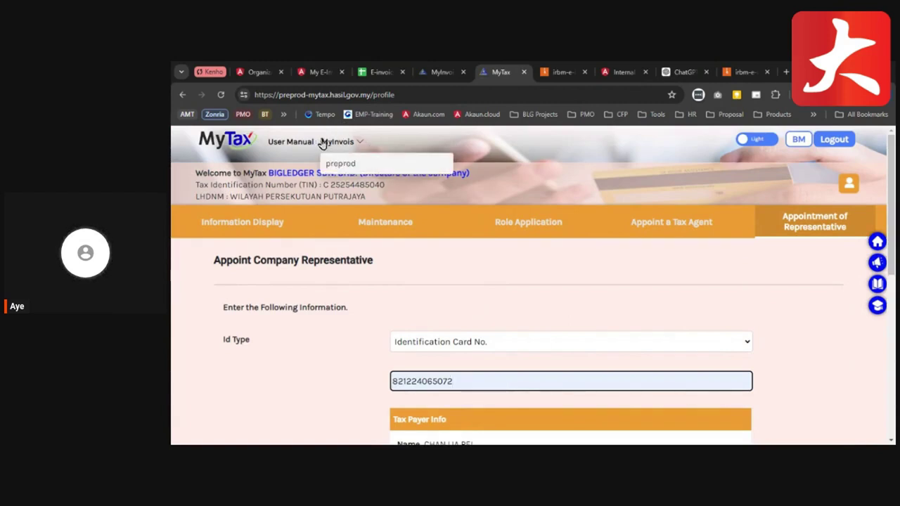
click(351, 167)
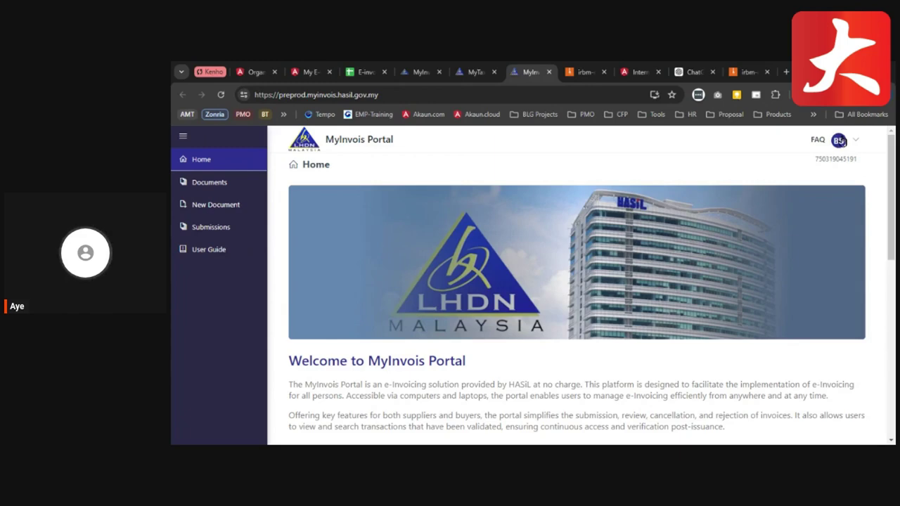
- Switch the taxpayer to BIGLEDGER SDN. BHD., then view its Taxpayer Profile
click(857, 143)
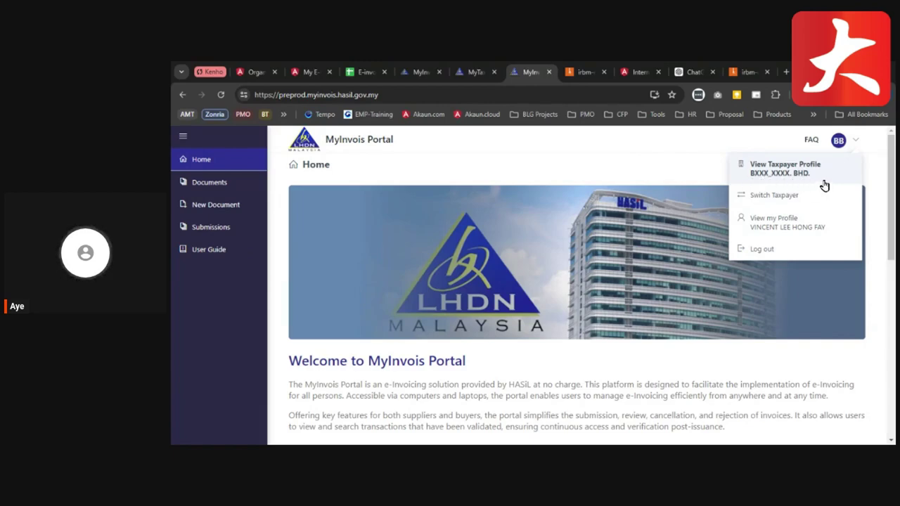
click(768, 201)
click(604, 291)
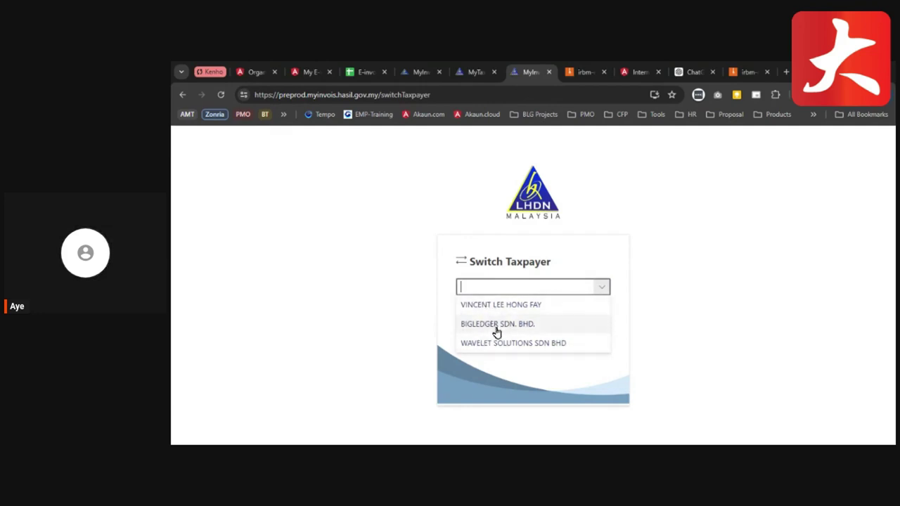
click(497, 325)
click(589, 327)
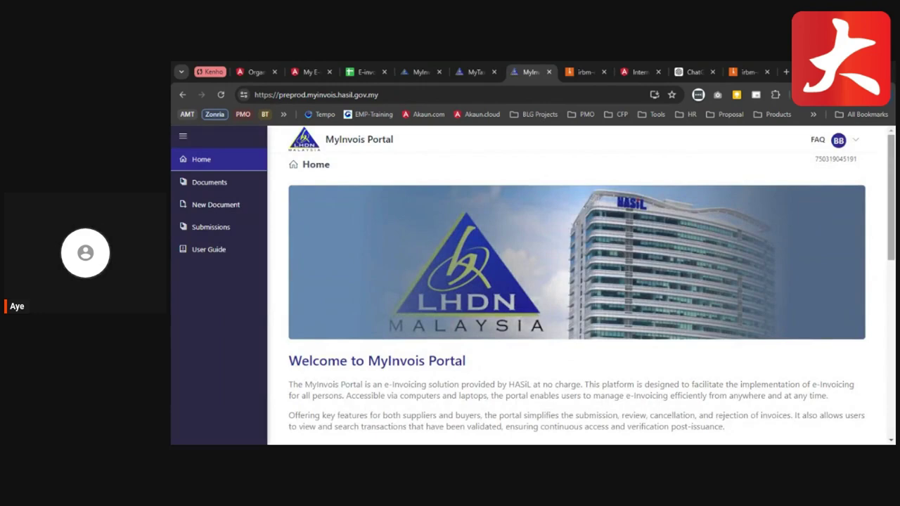
click(855, 142)
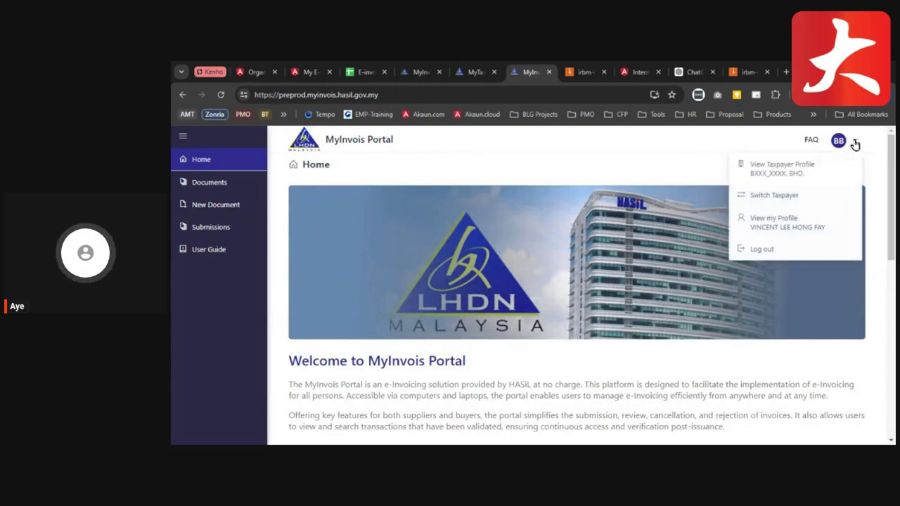
click(782, 174)
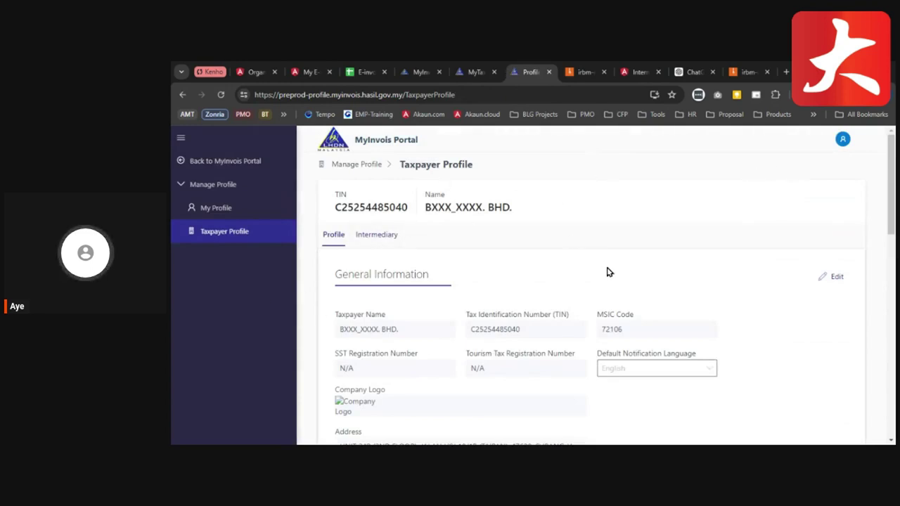
scroll(595, 274, down, 2)
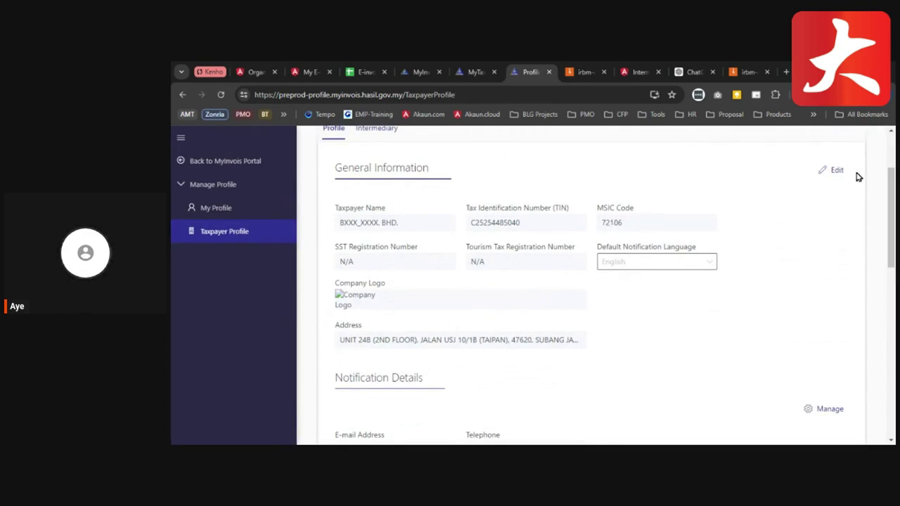
scroll(647, 274, down, 3)
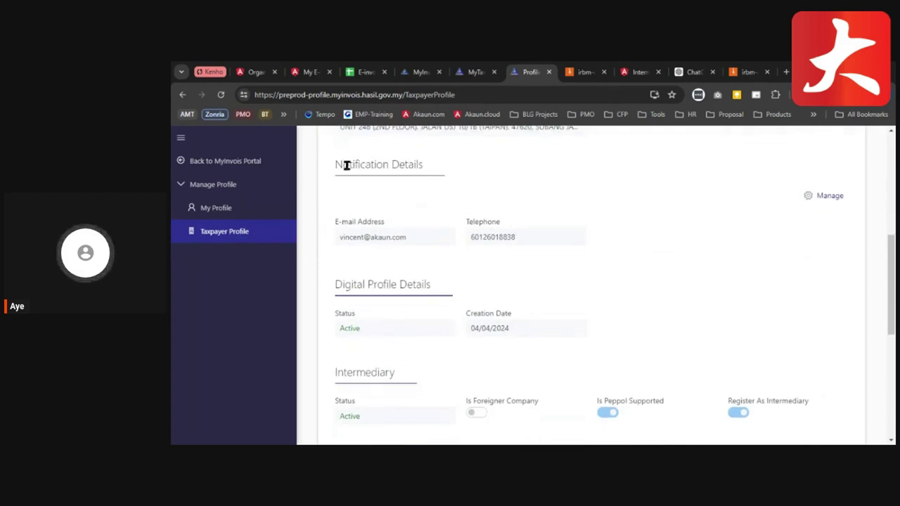
click(821, 196)
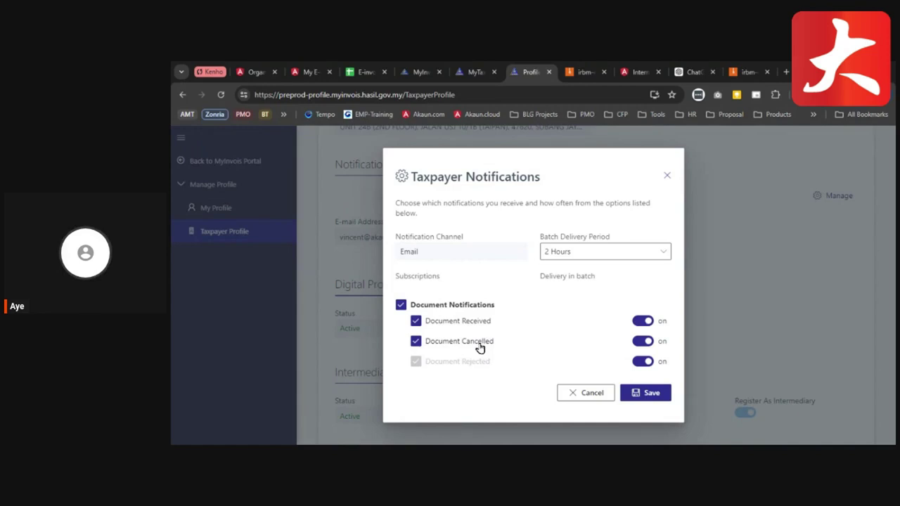
click(583, 255)
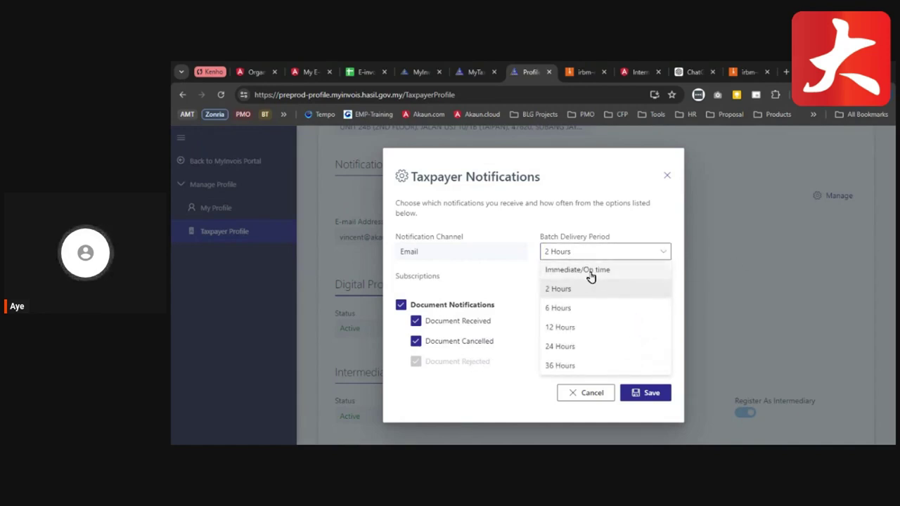
click(591, 273)
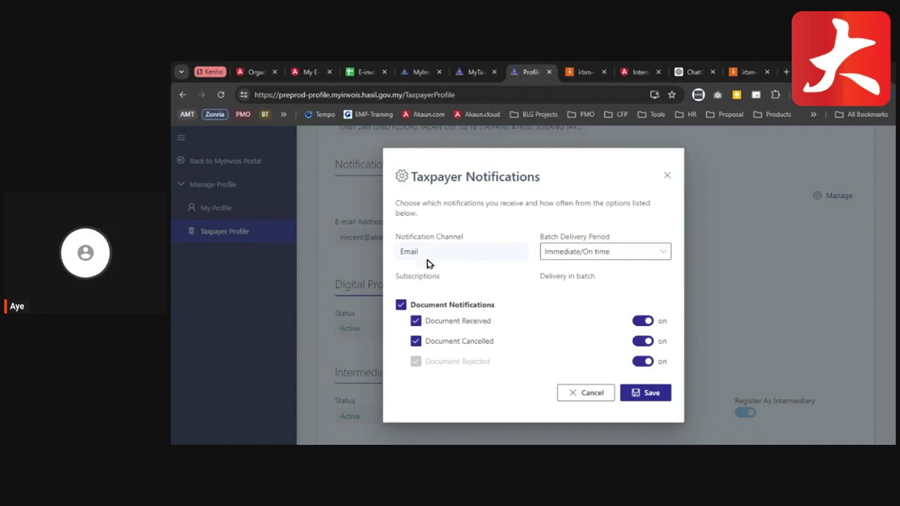
click(592, 394)
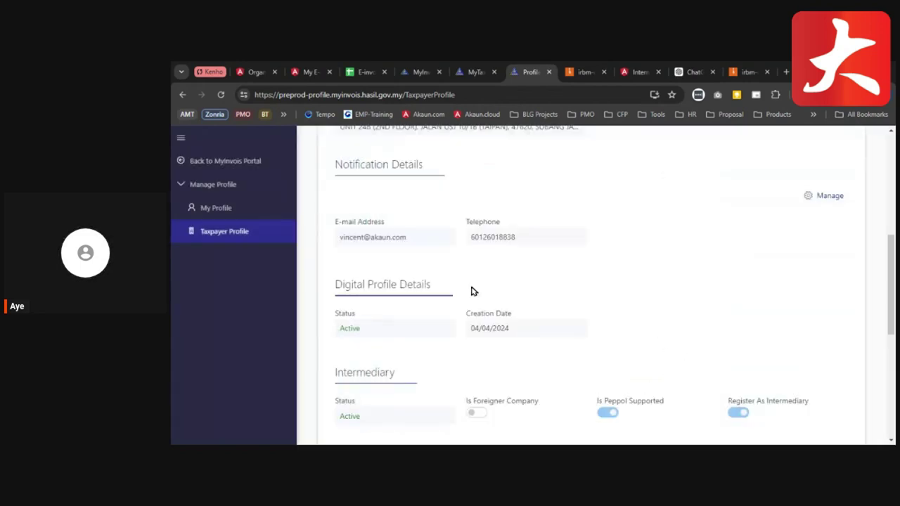
drag(341, 244, 415, 249)
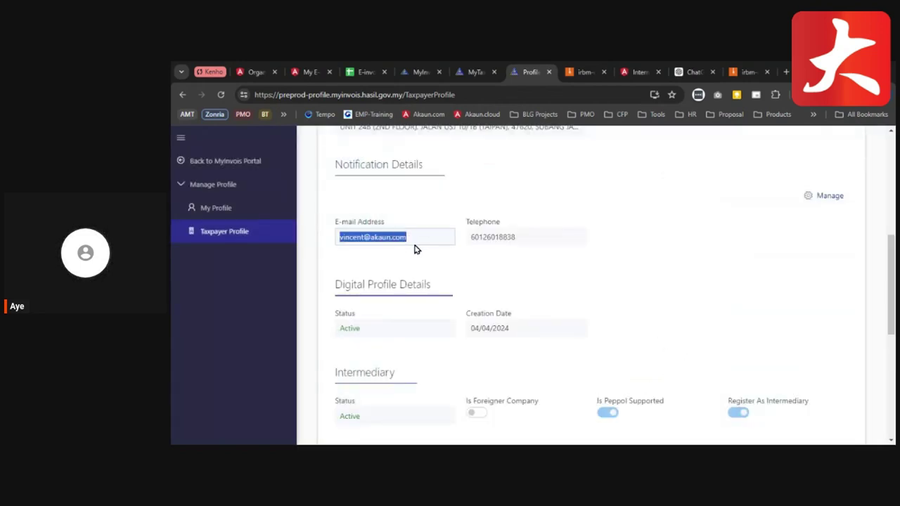
click(510, 265)
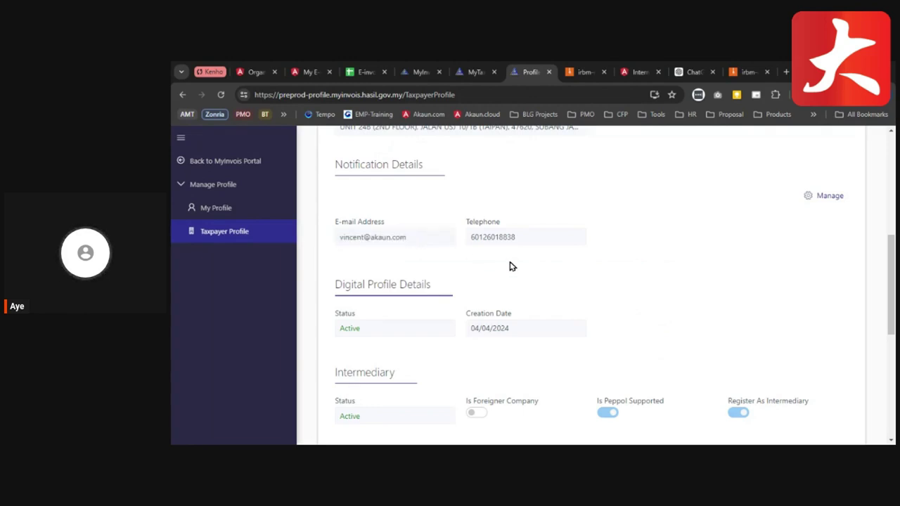
- Open Edit Permission for the first listed representative and continue to its permissions
scroll(512, 266, down, 1)
scroll(513, 266, down, 1)
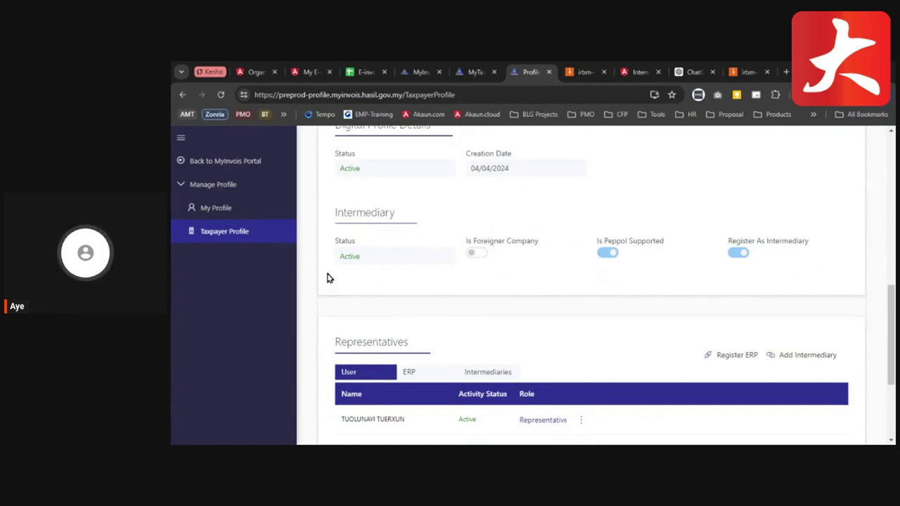
scroll(570, 275, down, 2)
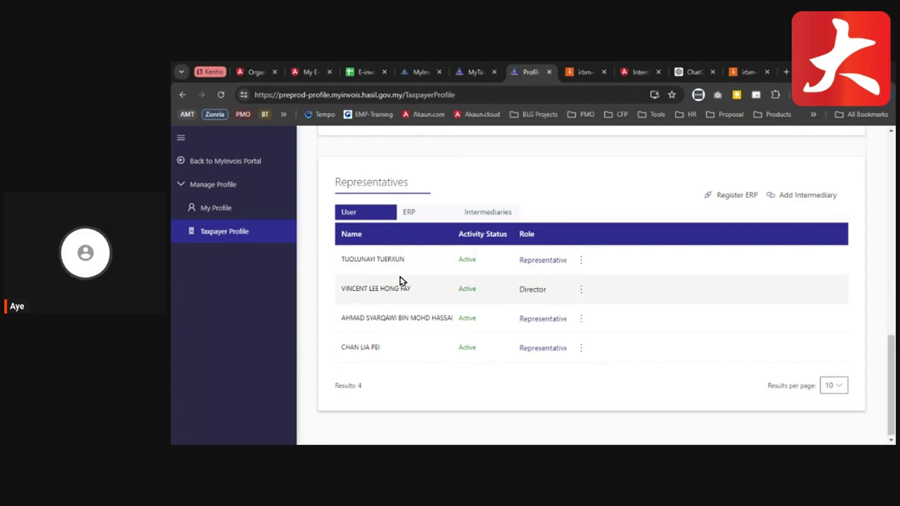
click(582, 261)
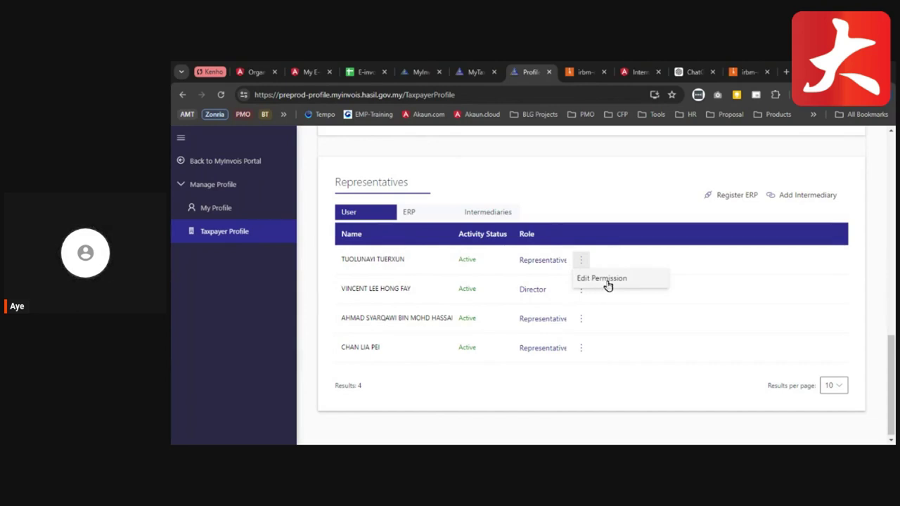
click(607, 280)
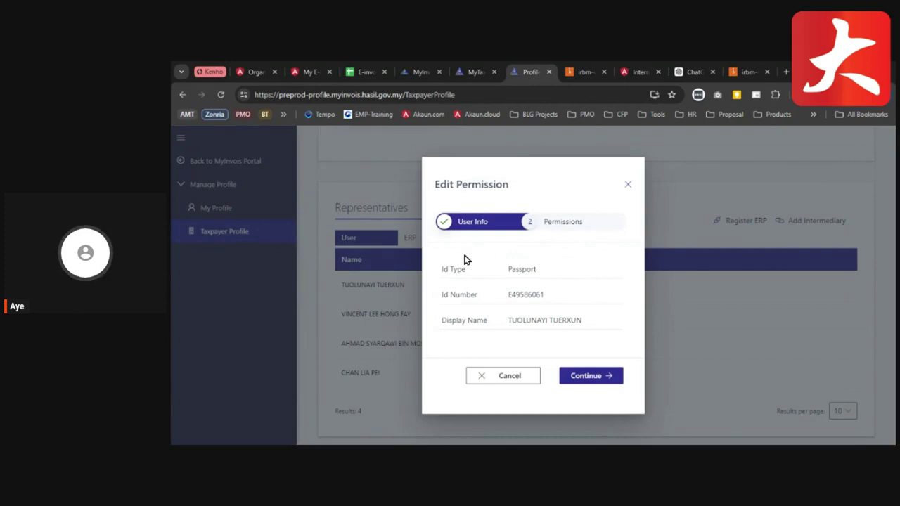
click(588, 377)
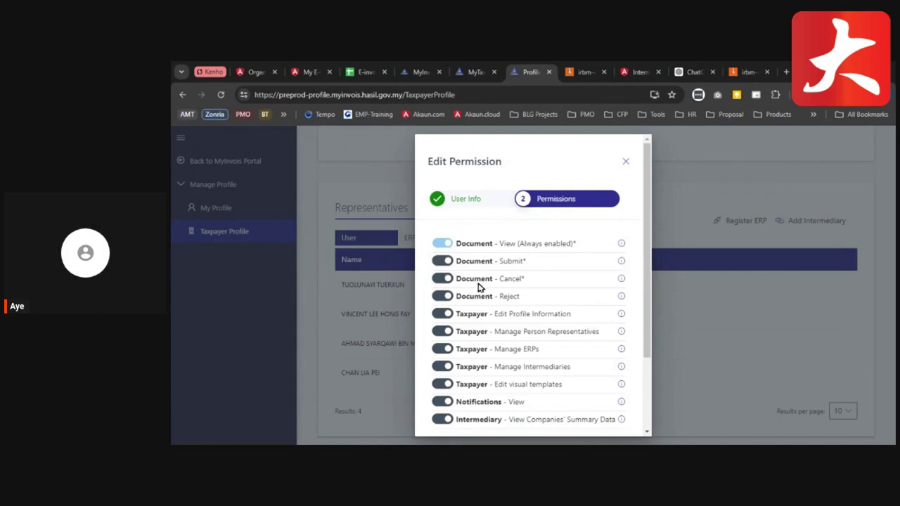
- Save the representative with every permission on and close the Edit Permission dialog
scroll(478, 286, down, 3)
scroll(450, 322, up, 3)
scroll(466, 261, down, 3)
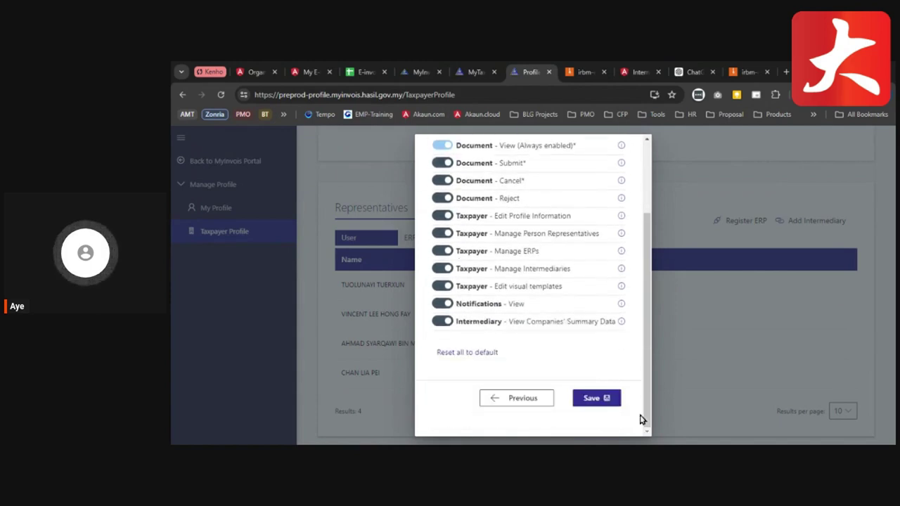
click(597, 398)
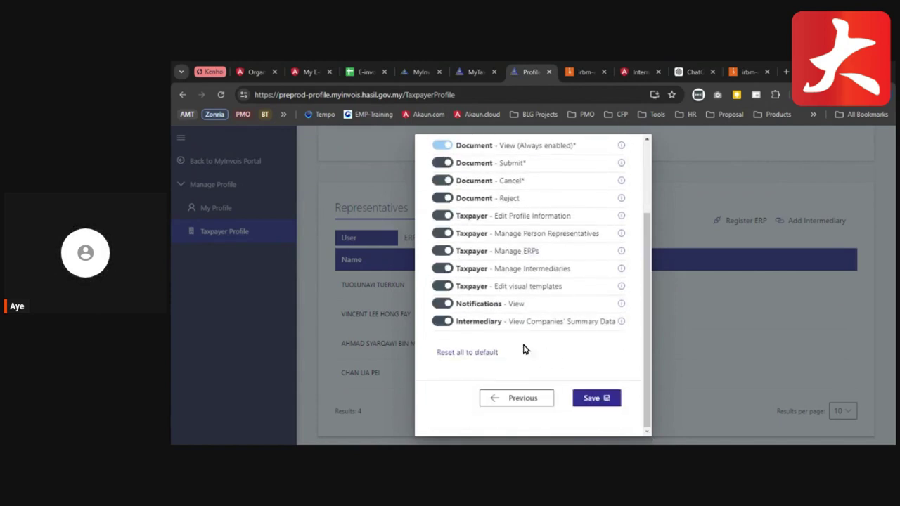
scroll(562, 341, up, 5)
click(626, 167)
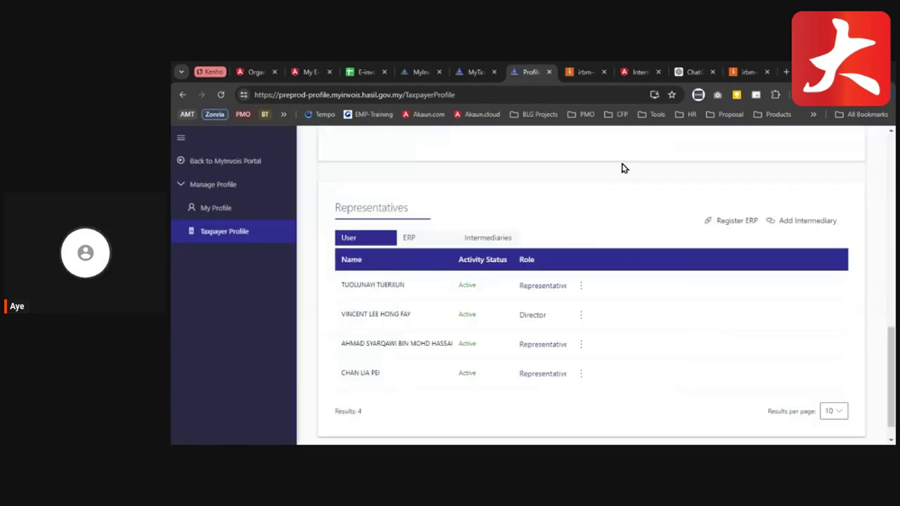
scroll(577, 394, down, 2)
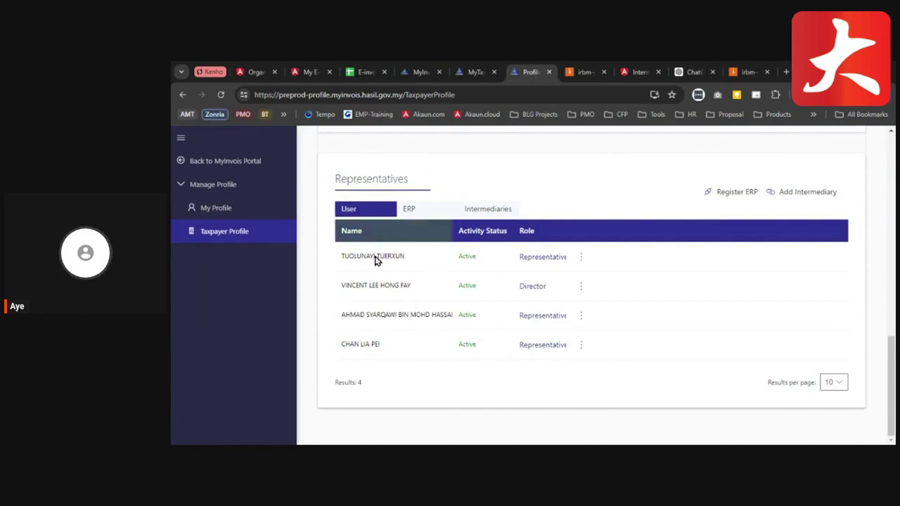
- Start a new ERP registration named 'Testing' with 1 Year client secret expiration
click(419, 211)
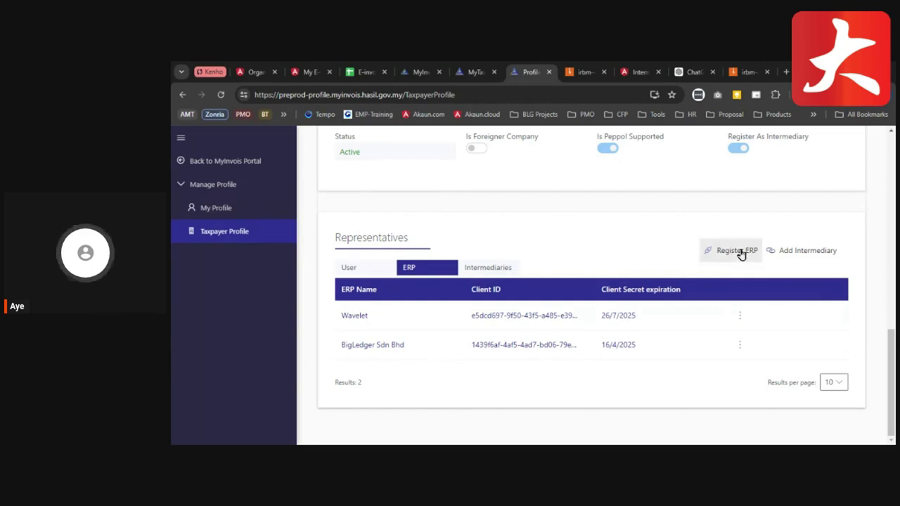
click(721, 262)
click(540, 276)
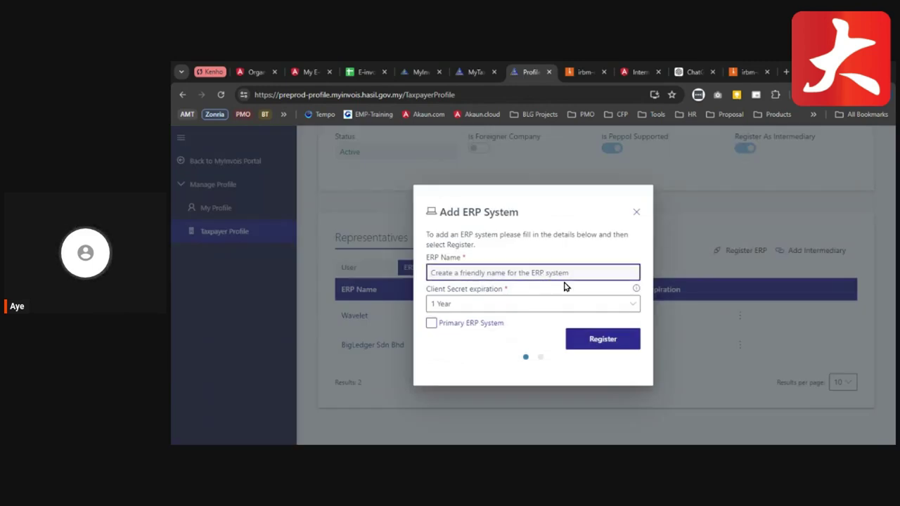
text(Testing)
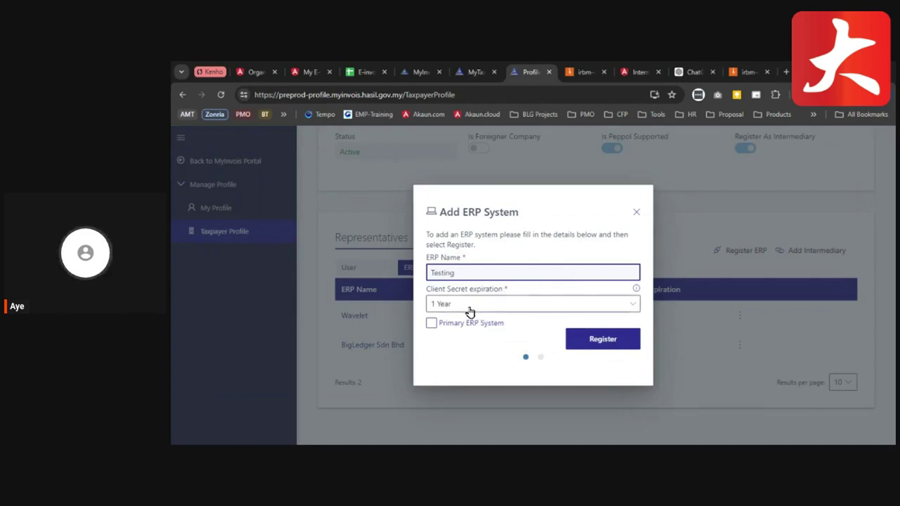
click(445, 304)
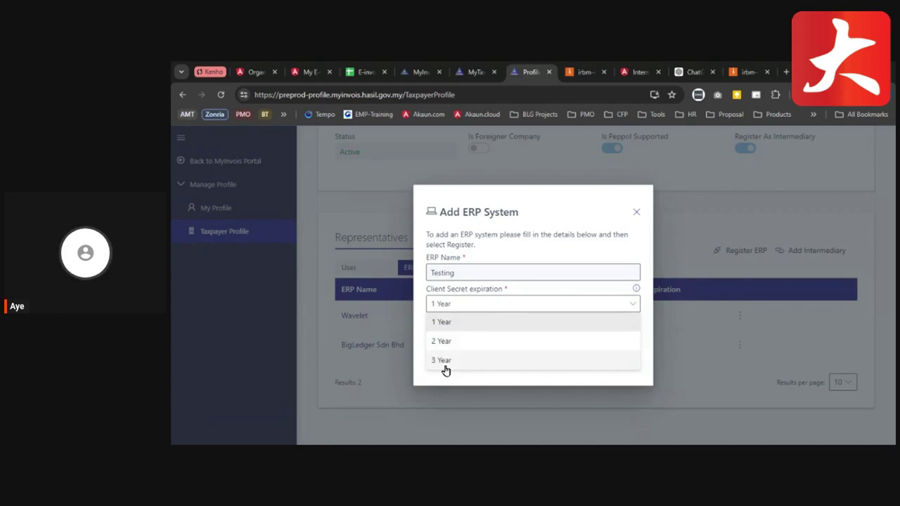
click(508, 329)
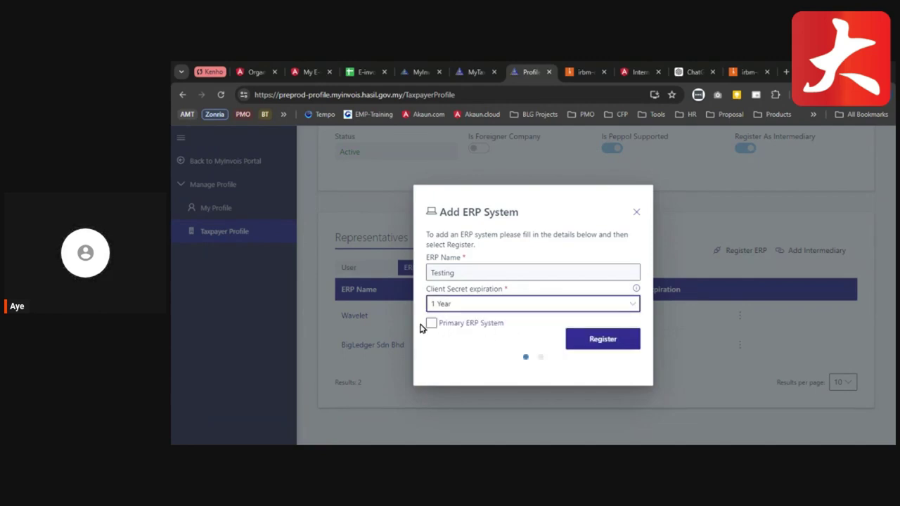
- Register the Testing ERP, confirm the client secrets were saved, and finish
click(600, 344)
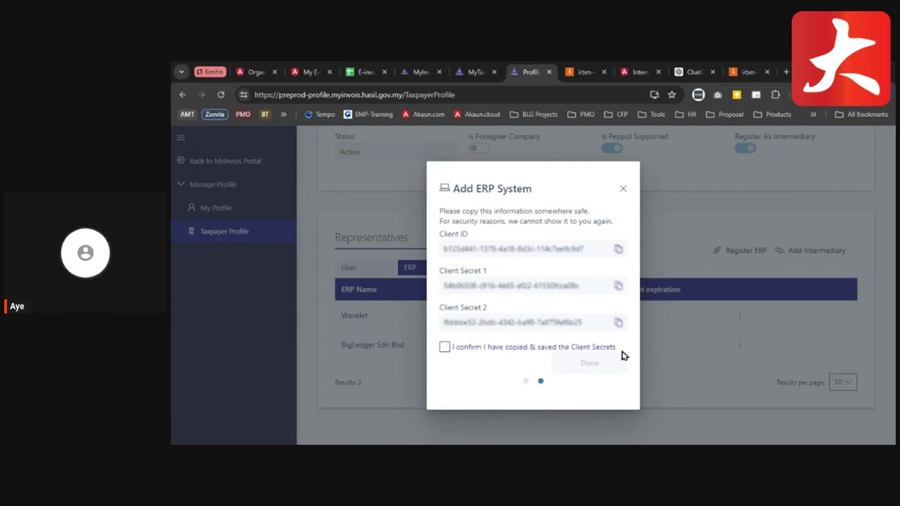
click(444, 347)
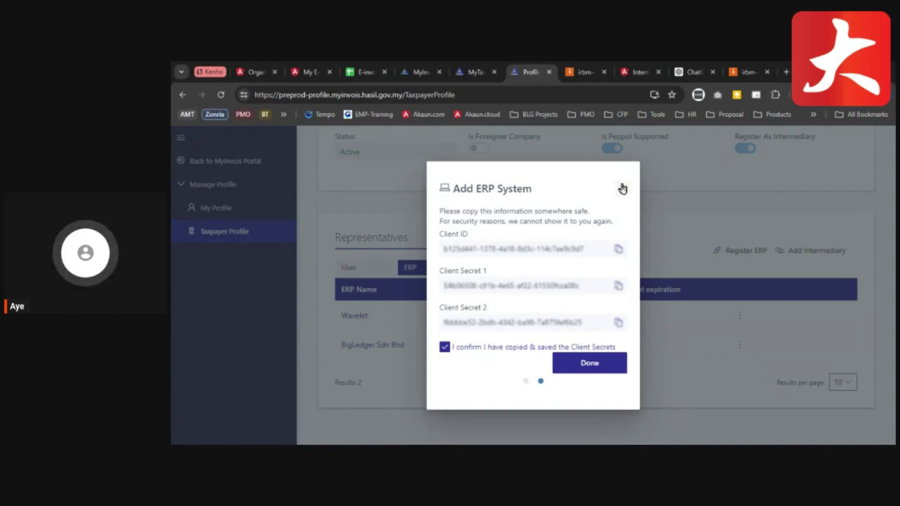
click(586, 367)
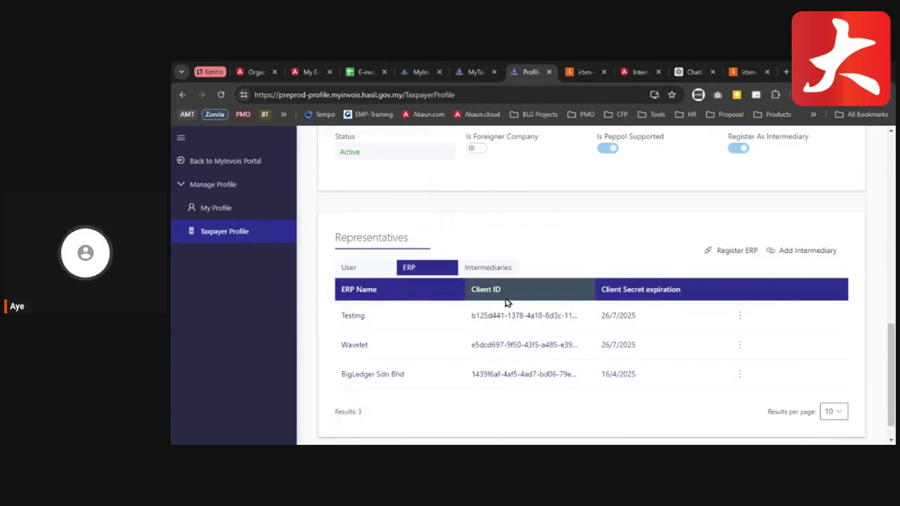
- Look up the Wavelet intermediary from its pasted TIN, BRN and company name, then continue
click(488, 276)
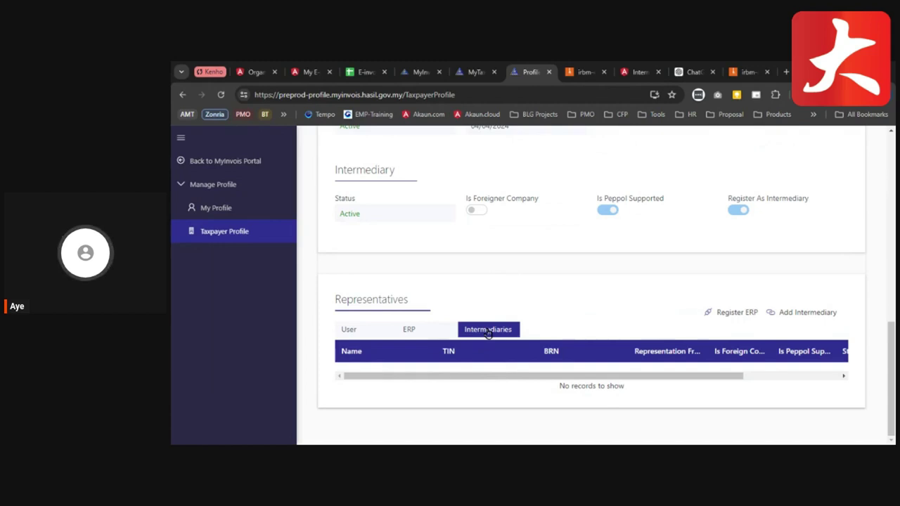
click(796, 315)
click(350, 202)
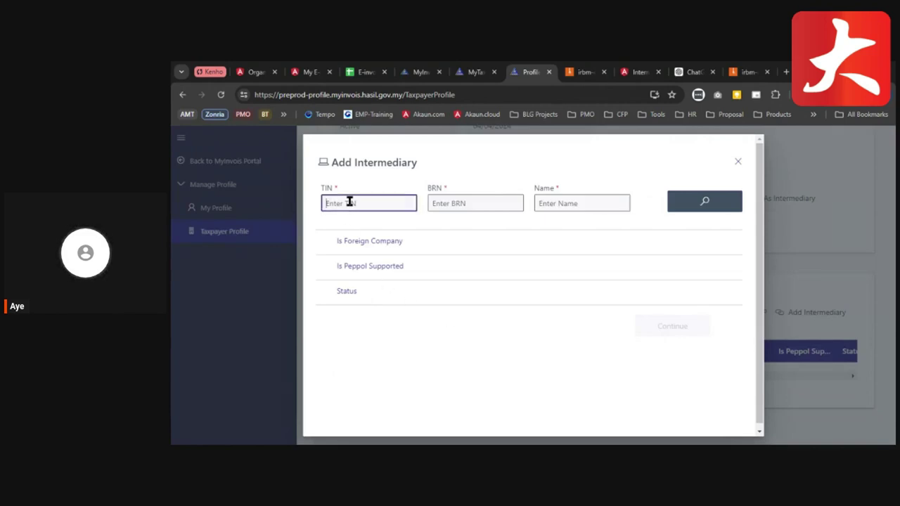
key(ctrl+v)
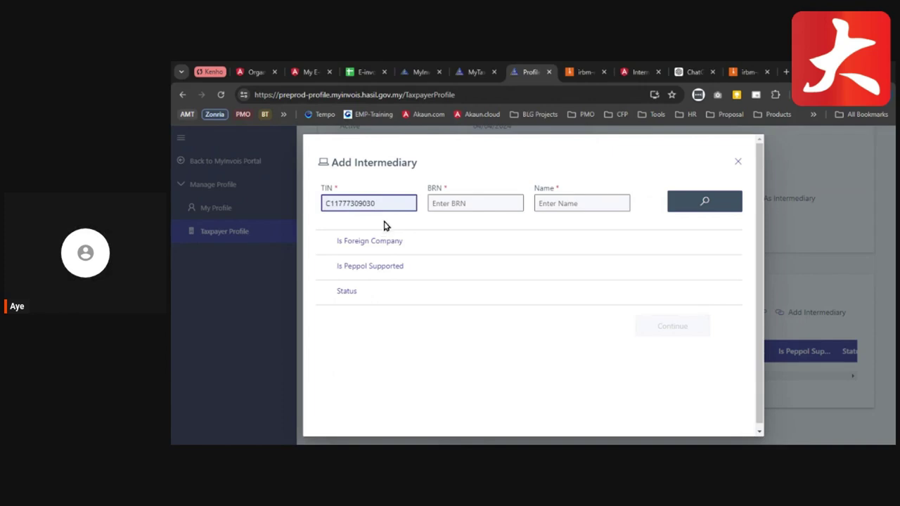
click(459, 204)
key(ctrl+v)
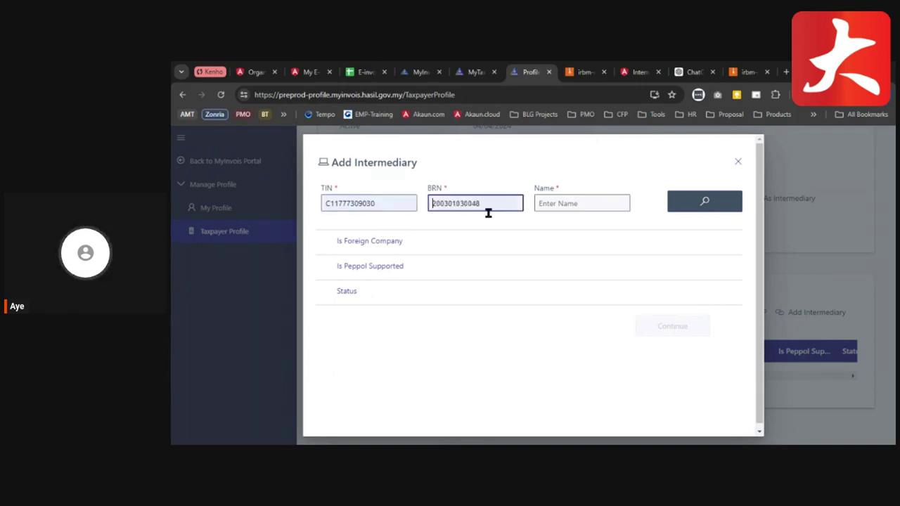
click(579, 201)
key(ctrl+v)
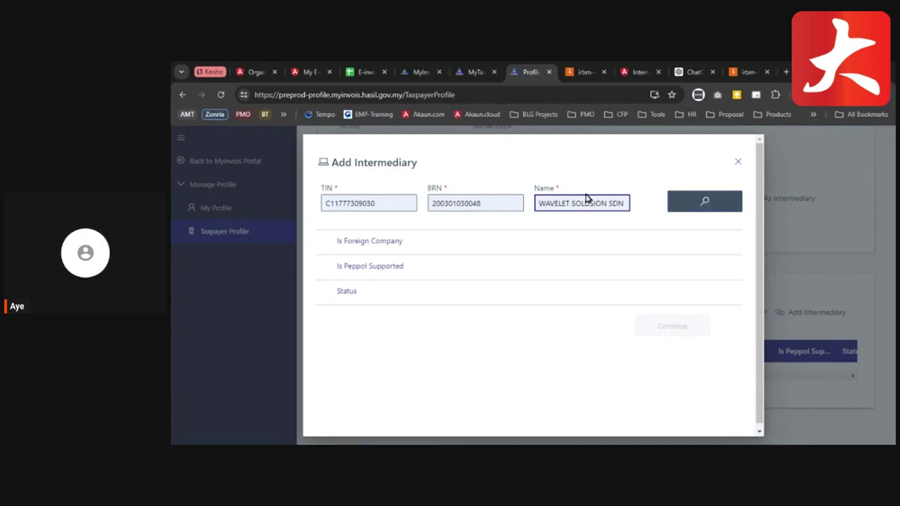
click(699, 202)
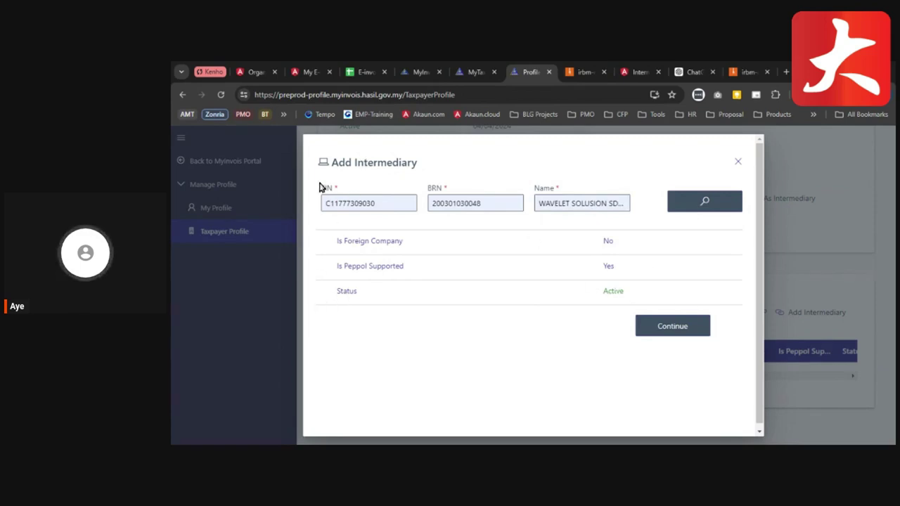
click(695, 331)
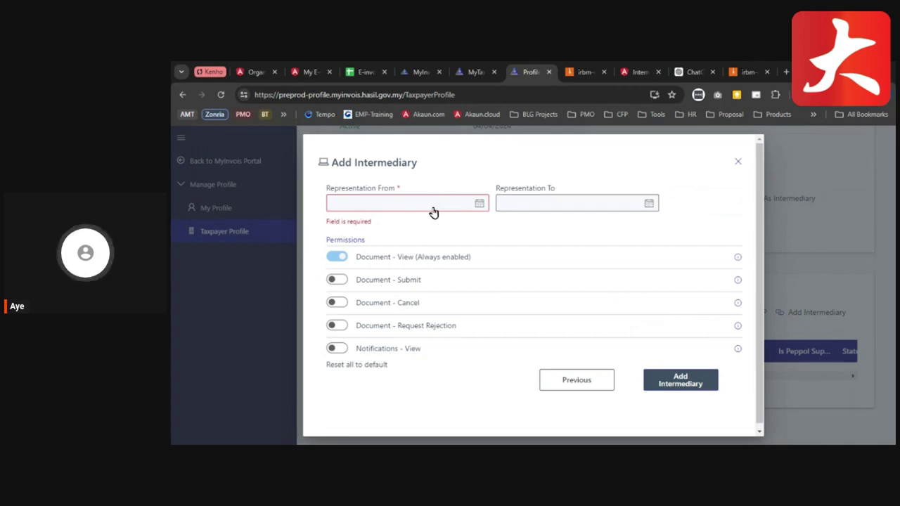
- Set the intermediary's representation period from 26/07/2024 to 31/12/2025
click(478, 205)
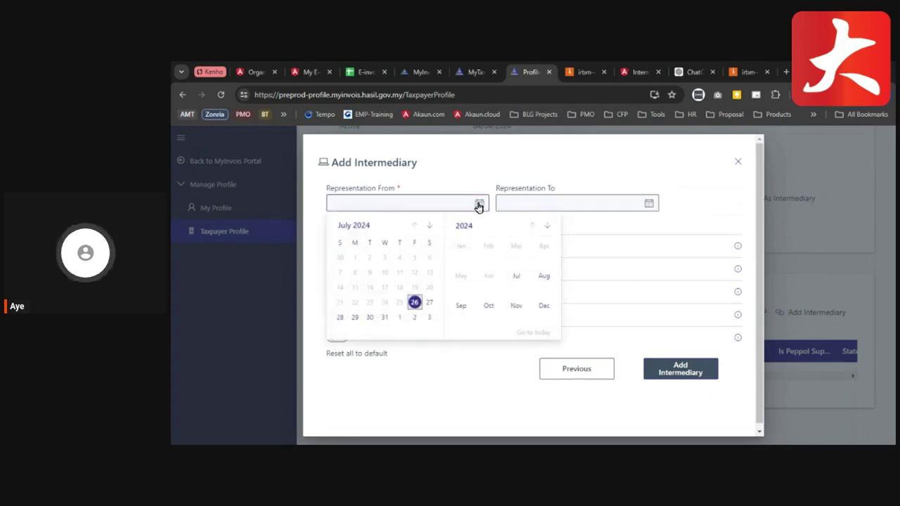
click(413, 303)
click(648, 204)
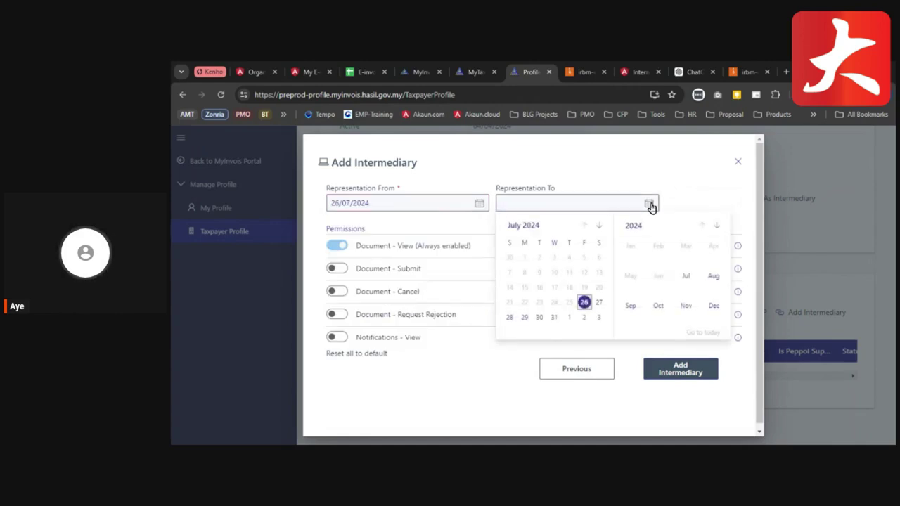
click(717, 226)
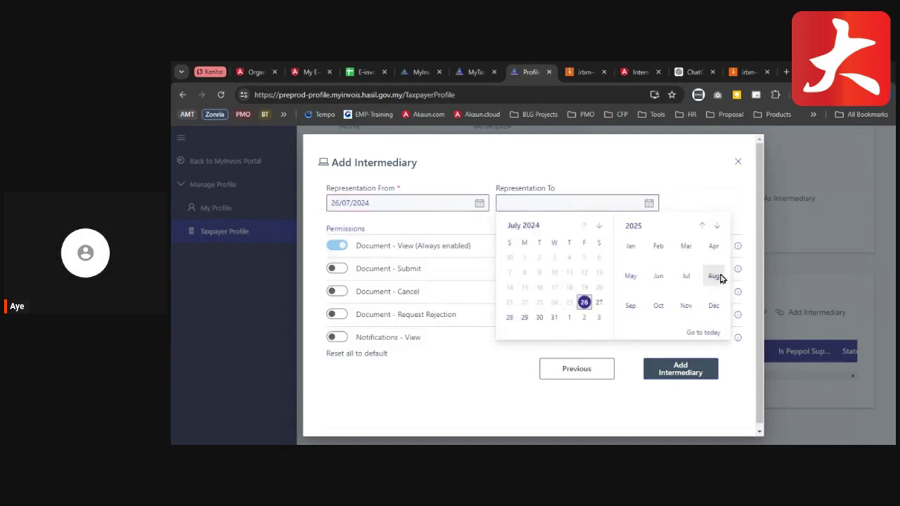
click(714, 306)
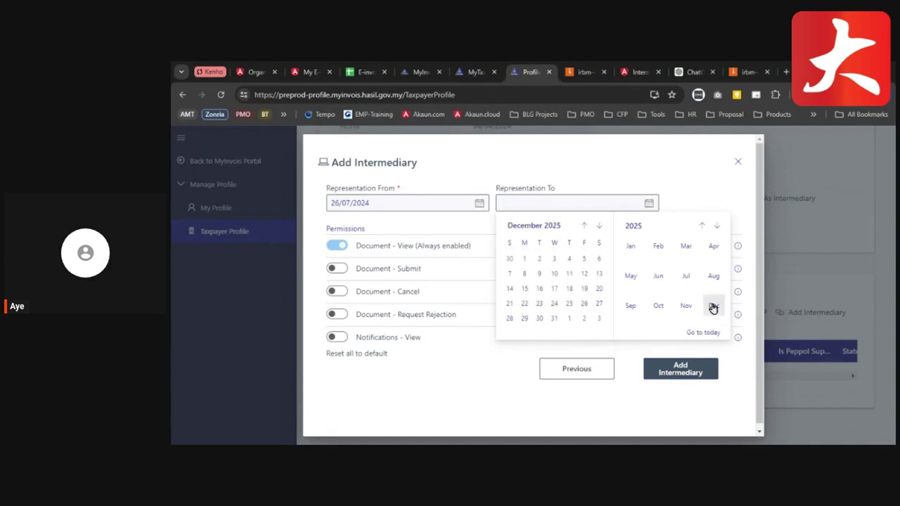
click(557, 319)
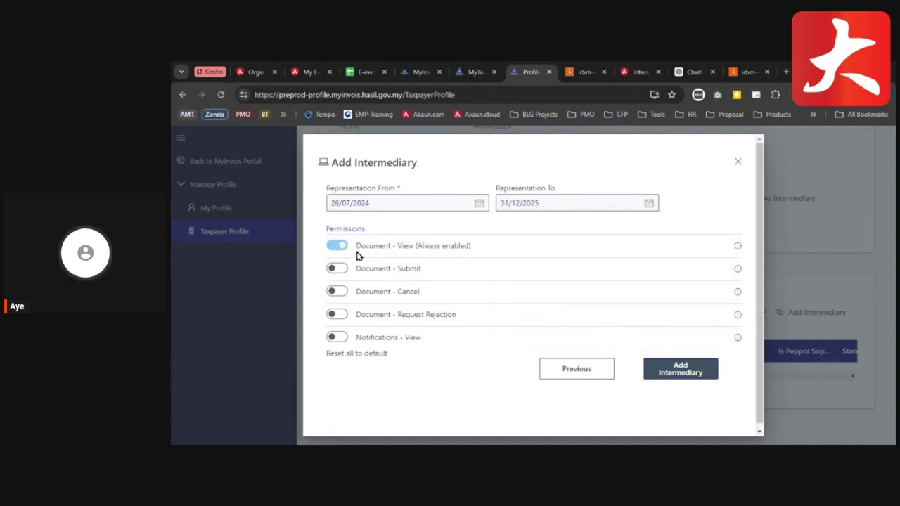
drag(327, 229, 381, 232)
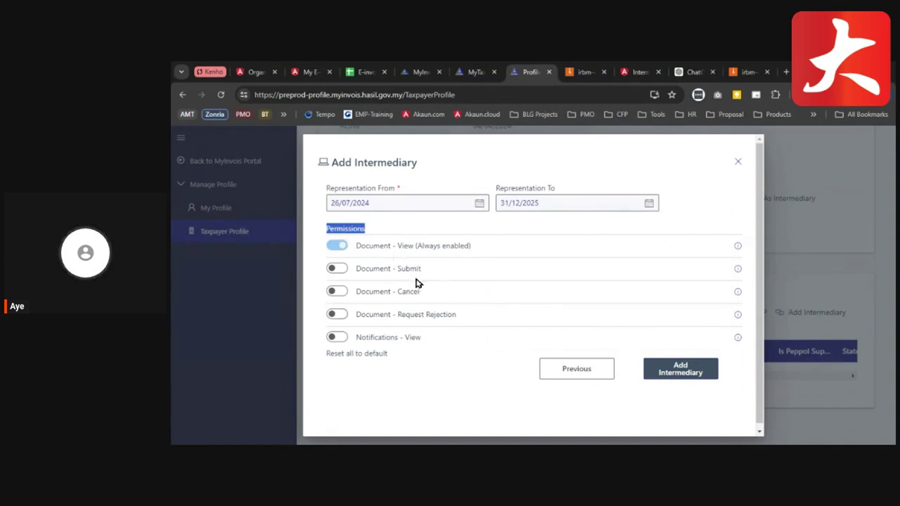
scroll(443, 340, down, 1)
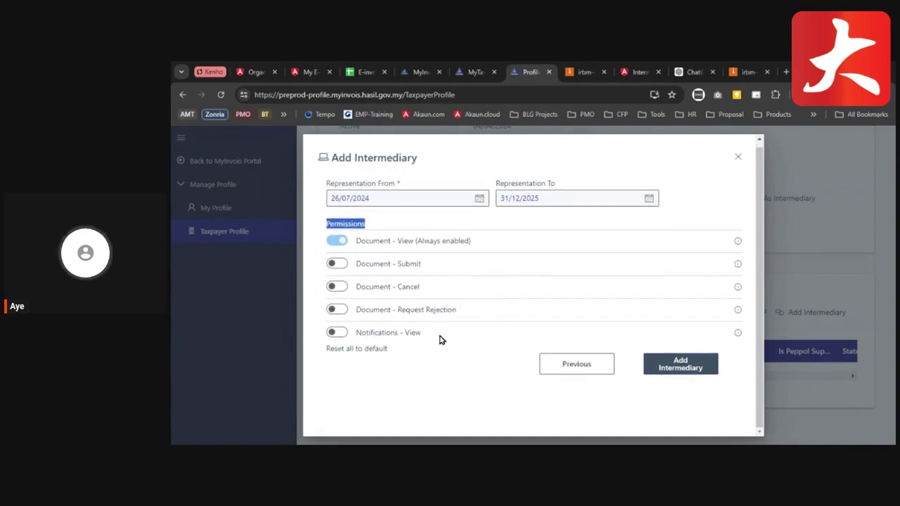
- Enable Submit, Cancel, Request Rejection and Notifications - View, then add the intermediary
click(337, 264)
click(337, 287)
click(342, 314)
click(337, 310)
click(337, 333)
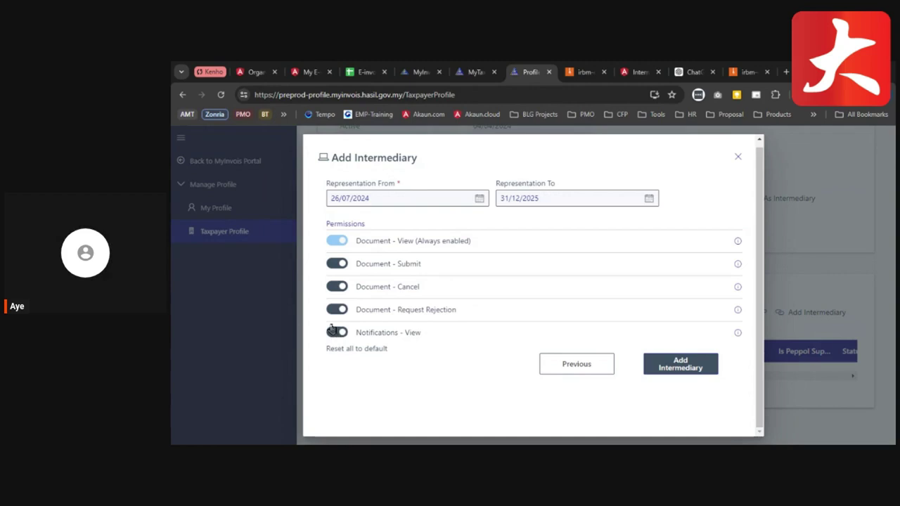
click(680, 365)
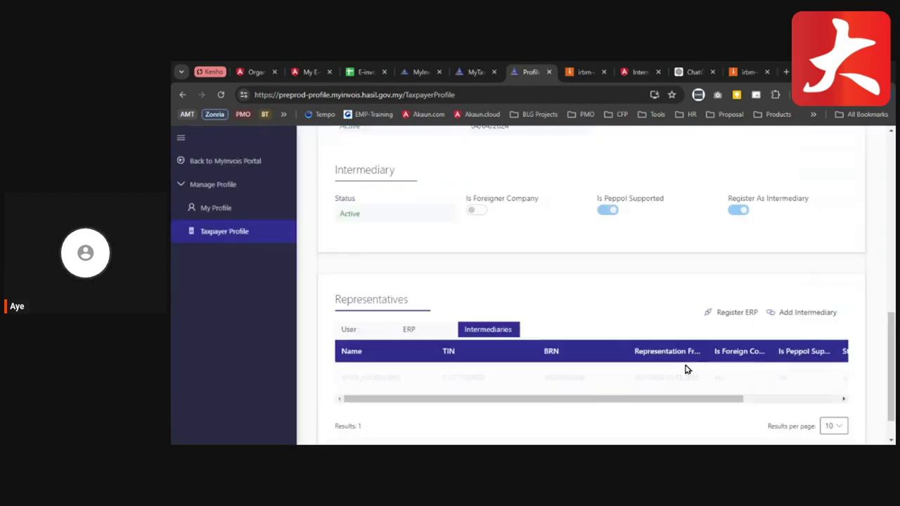
scroll(415, 346, down, 1)
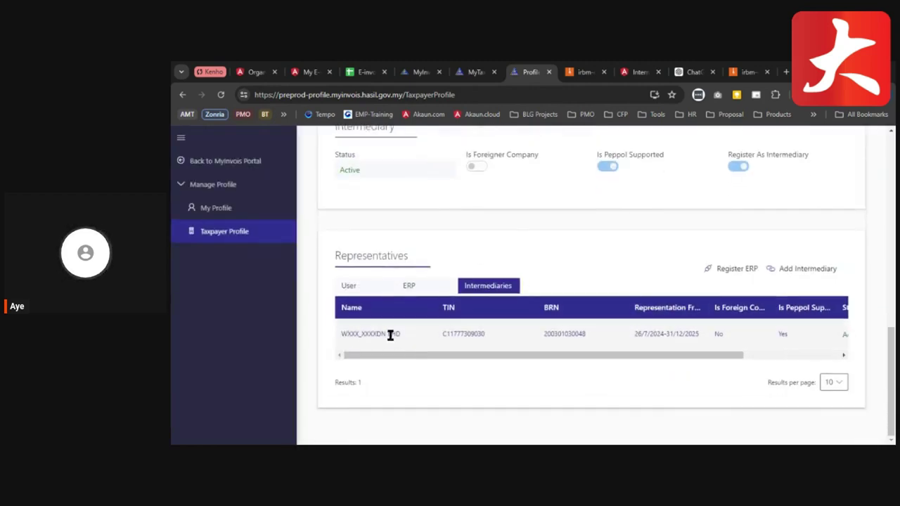
drag(689, 357, 797, 358)
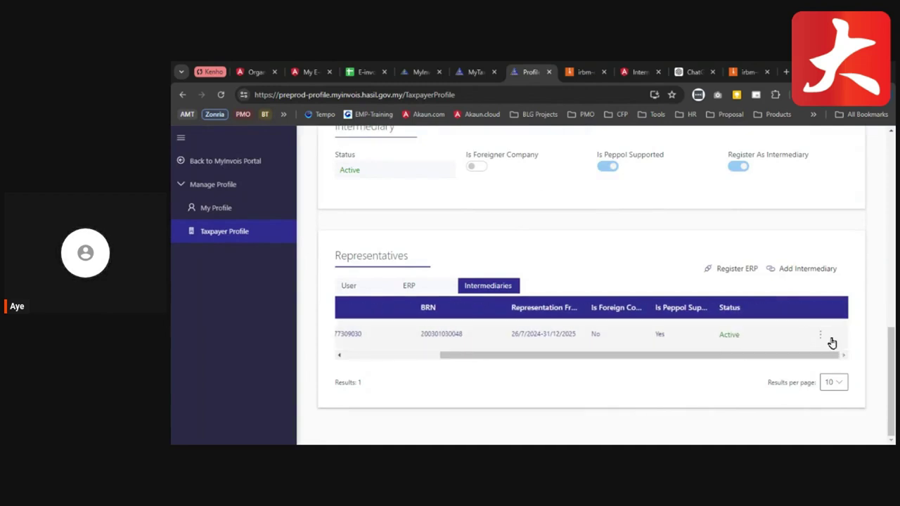
click(822, 338)
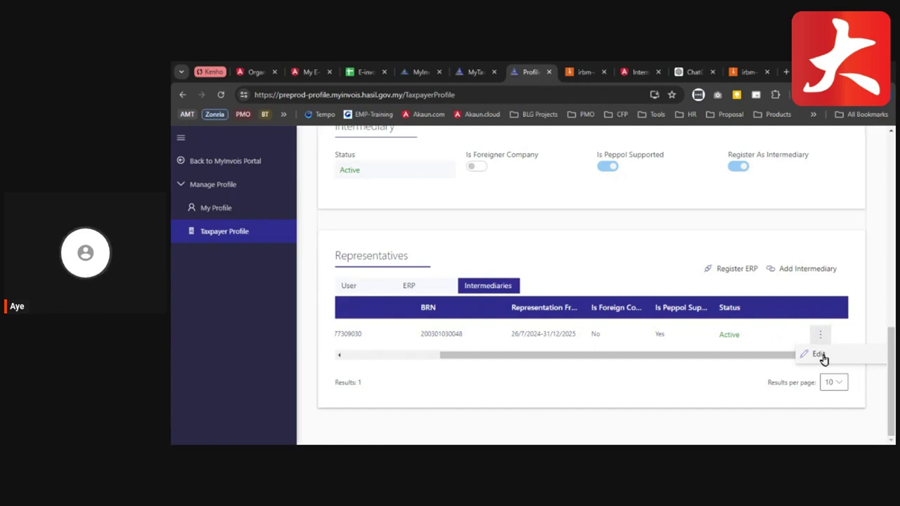
click(819, 355)
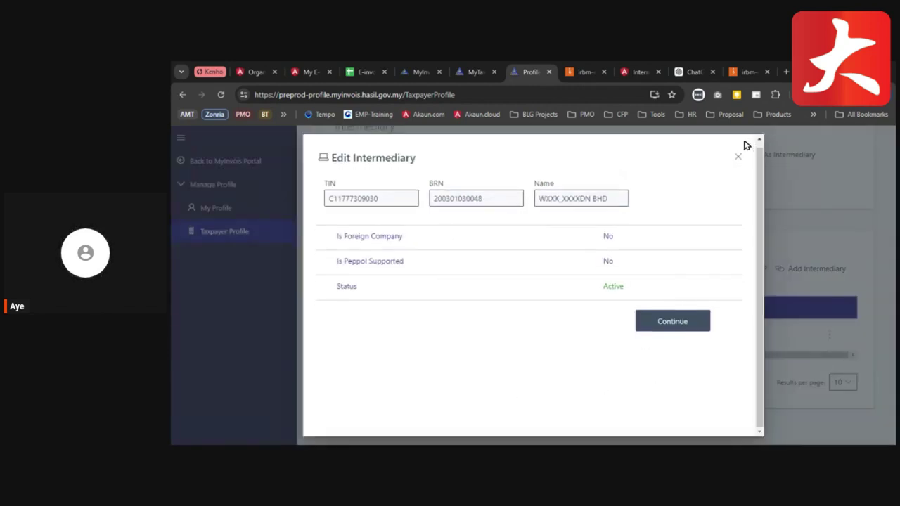
click(659, 326)
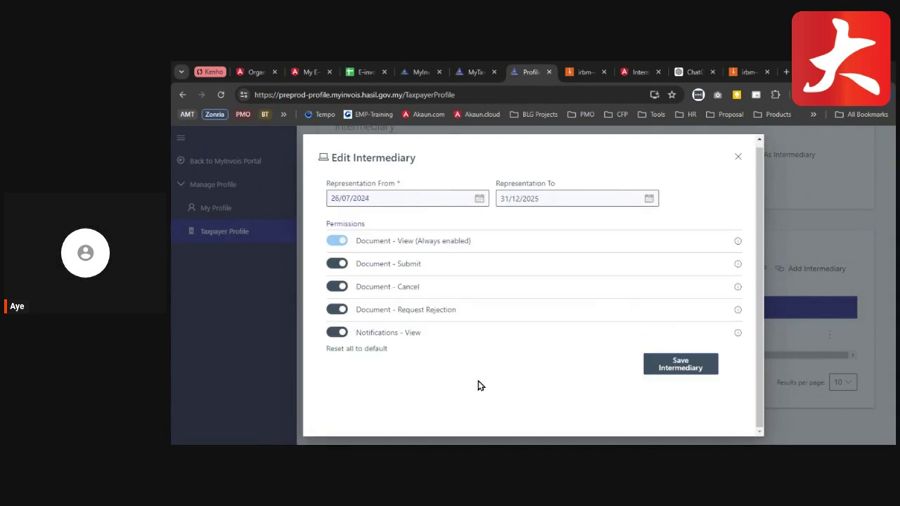
click(738, 157)
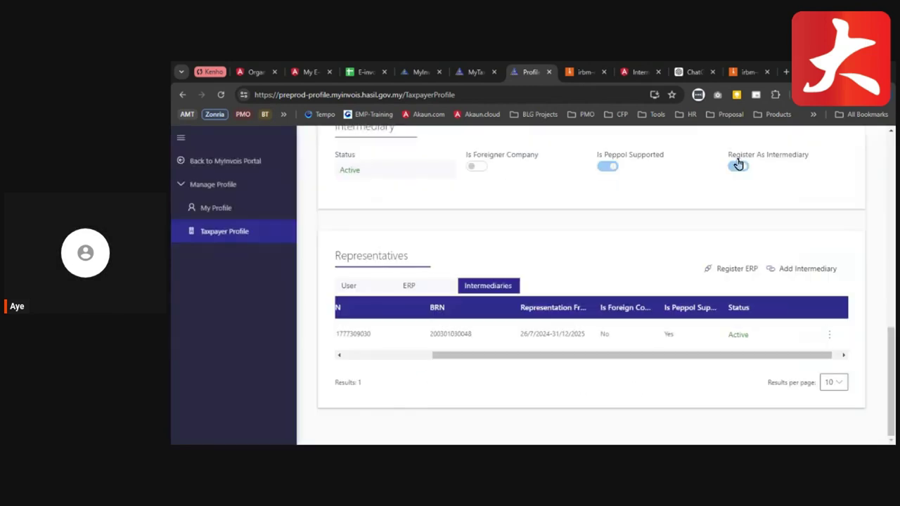
scroll(472, 372, up, 10)
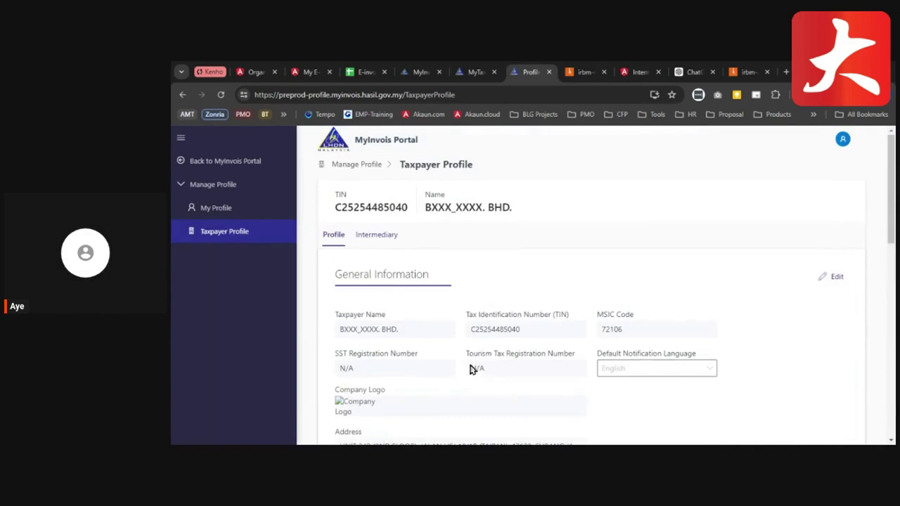
scroll(440, 353, down, 10)
scroll(492, 328, up, 10)
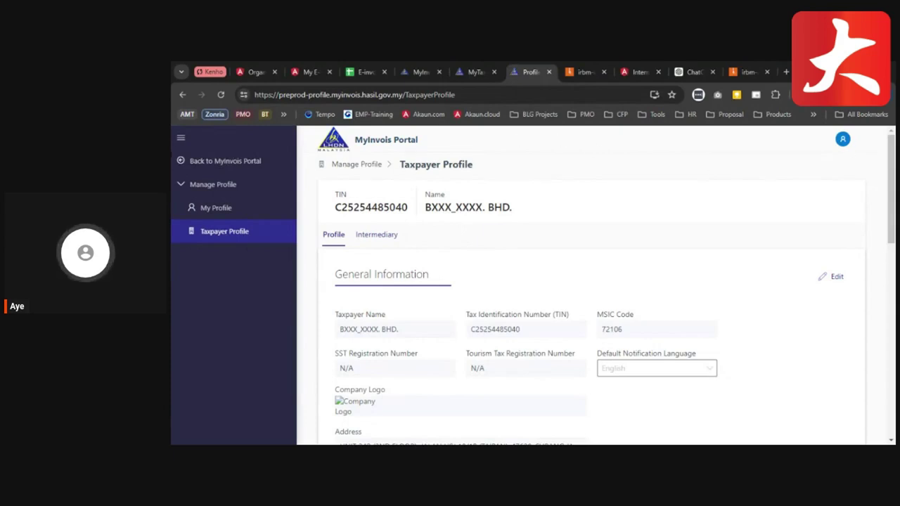
- Back in the main portal, show only Submitted documents for 16/07/2024–26/07/2024
click(183, 162)
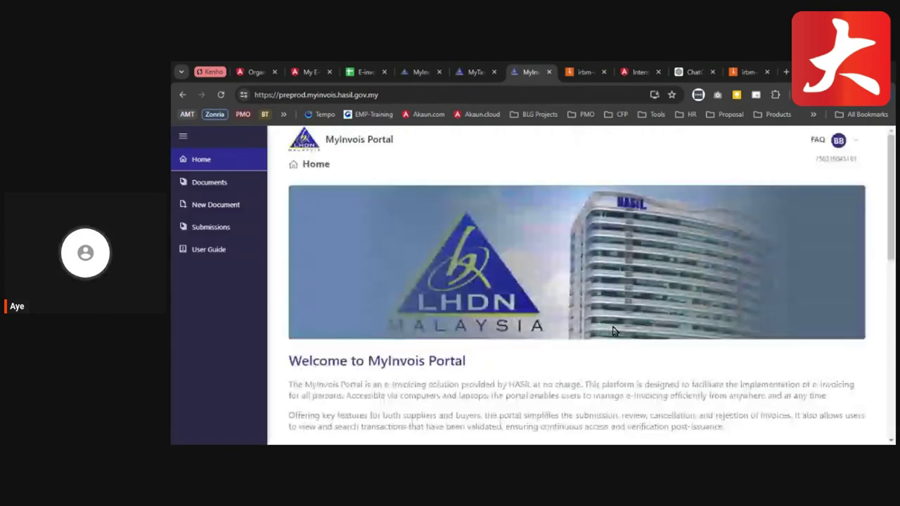
click(202, 183)
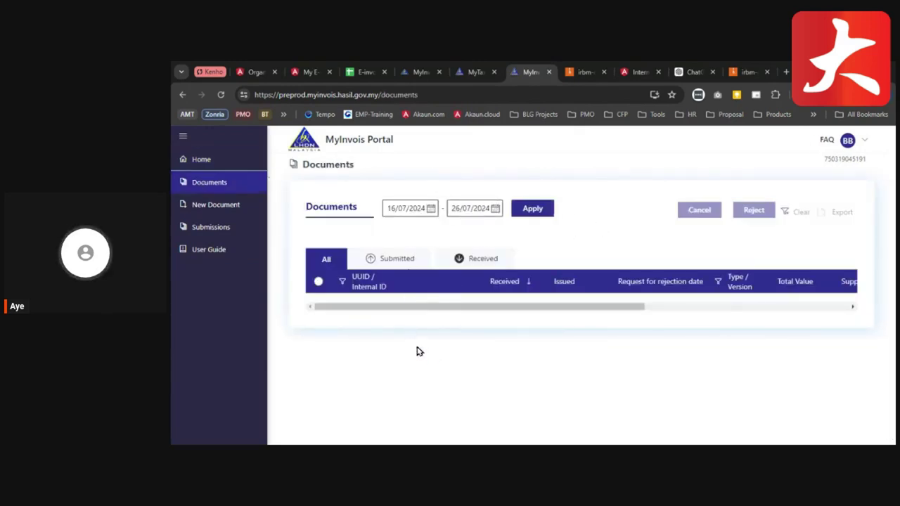
click(325, 259)
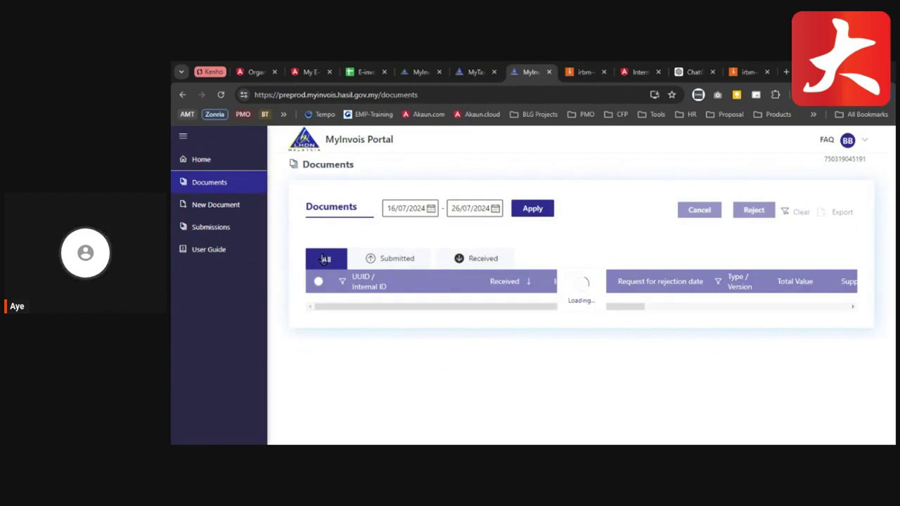
click(396, 259)
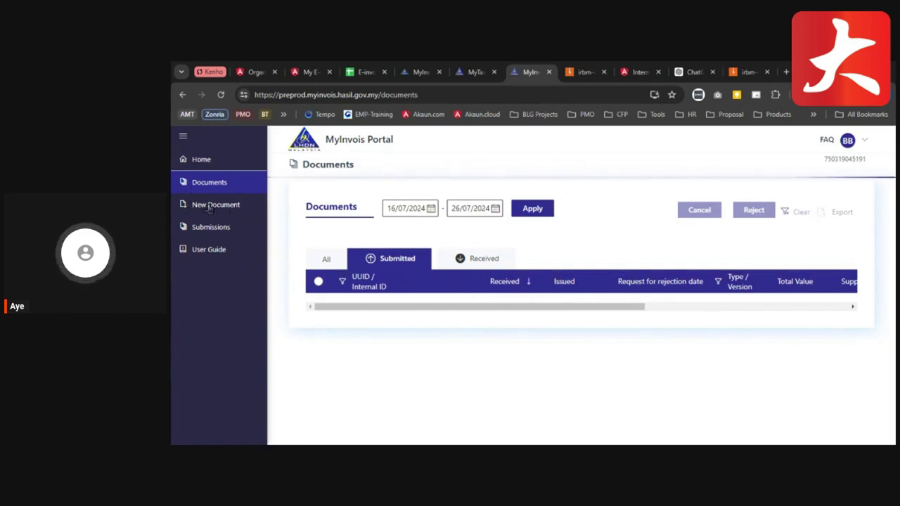
- Start a new v1.1 Invoice under New Document, then close the form without saving
click(210, 206)
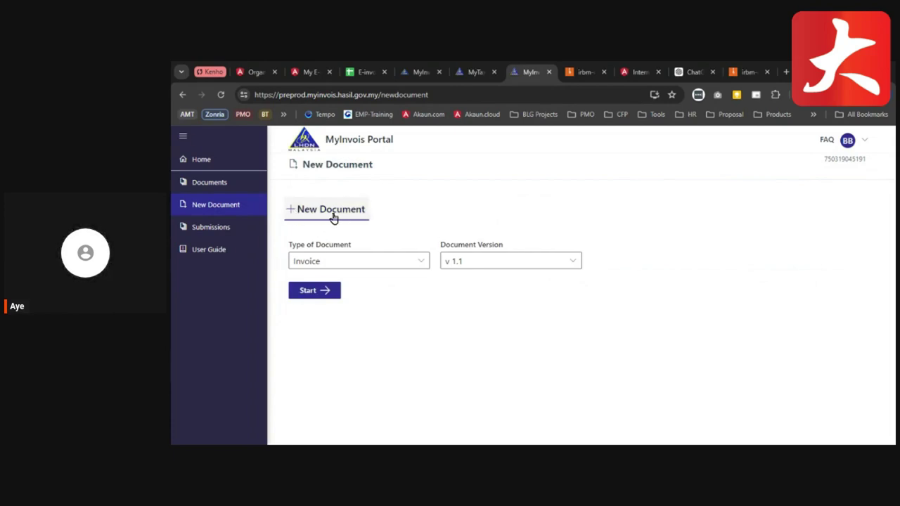
click(310, 290)
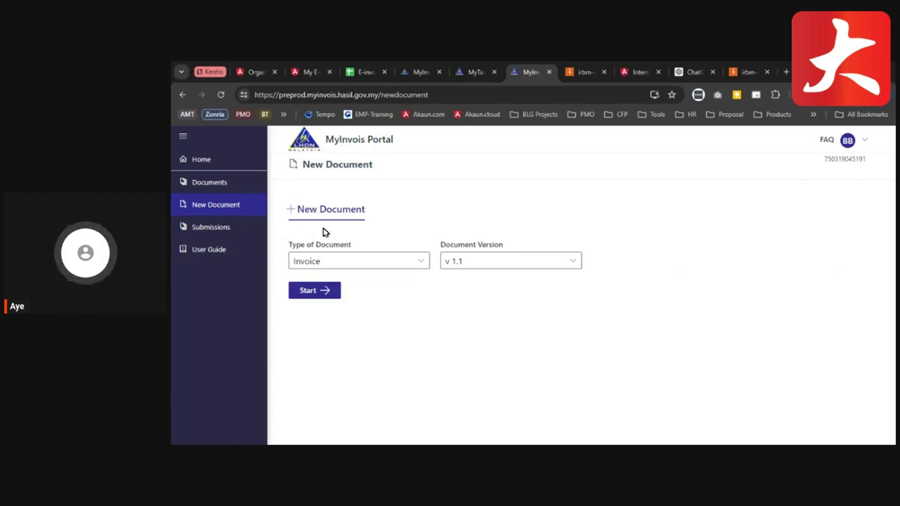
click(315, 292)
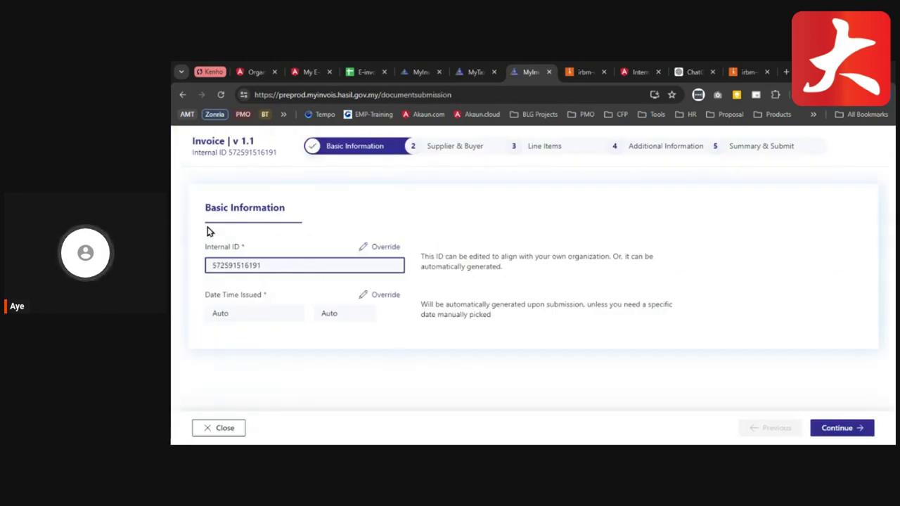
click(219, 429)
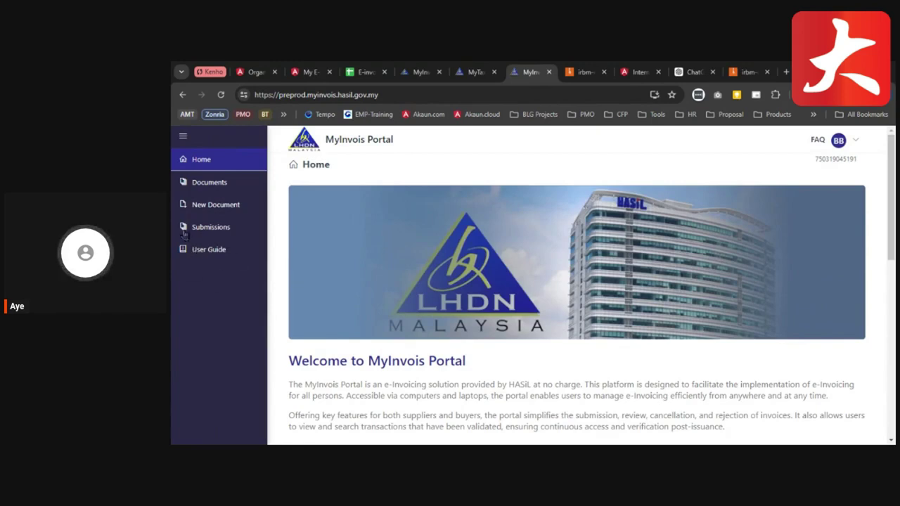
- Browse the Testing Environment User Guide's Profile Management and Documents Management tables
click(204, 253)
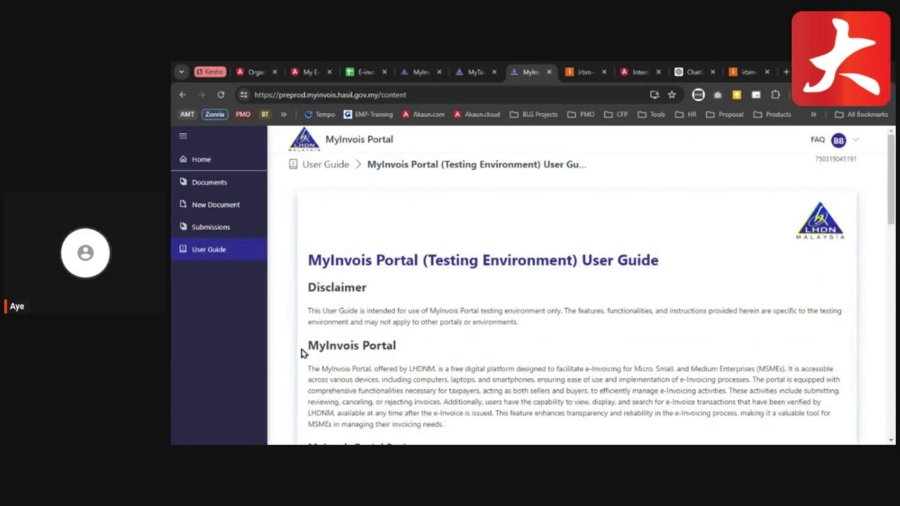
scroll(460, 368, down, 10)
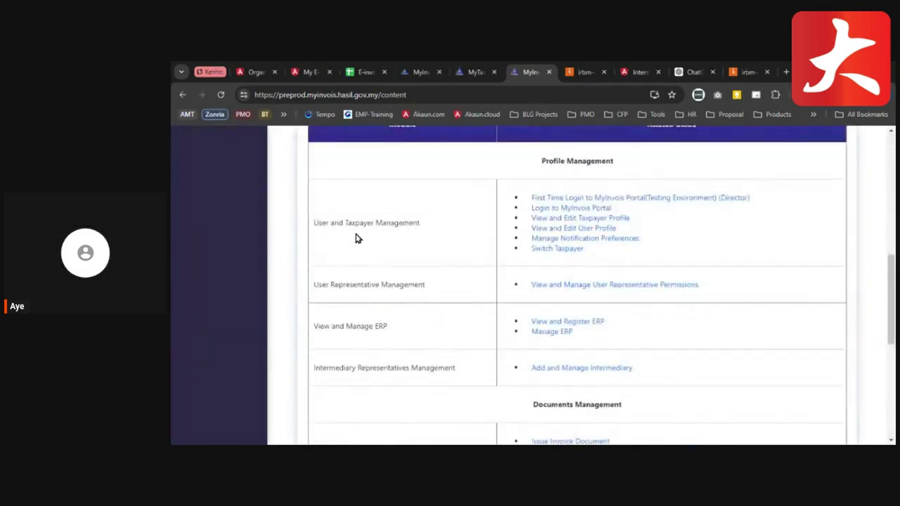
scroll(551, 396, down, 2)
scroll(548, 398, up, 2)
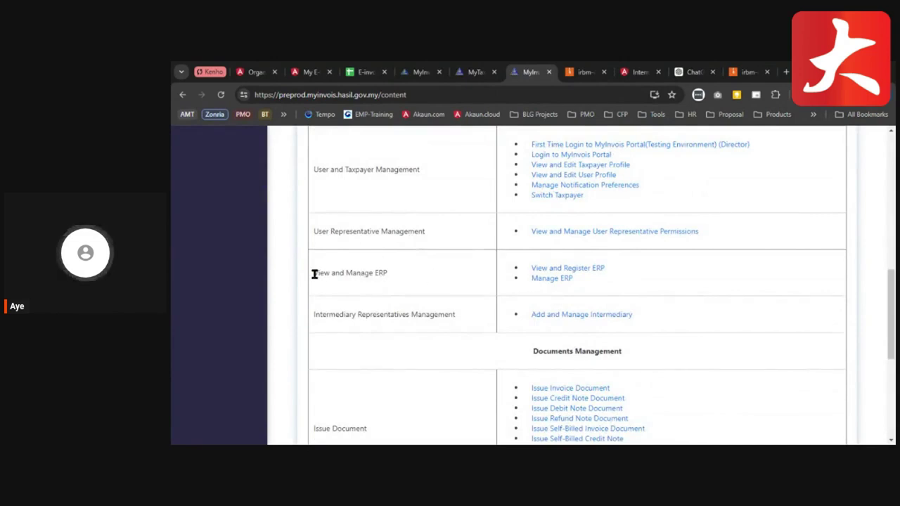
scroll(436, 346, down, 2)
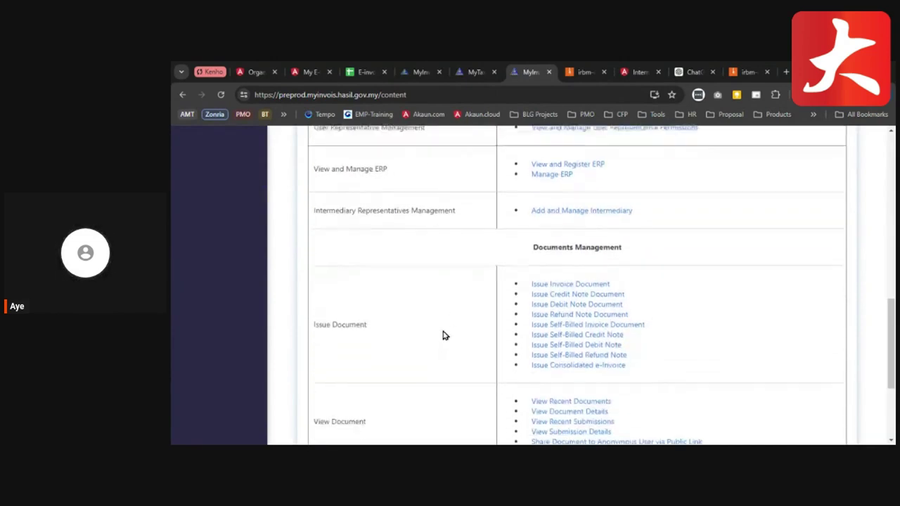
scroll(597, 321, down, 2)
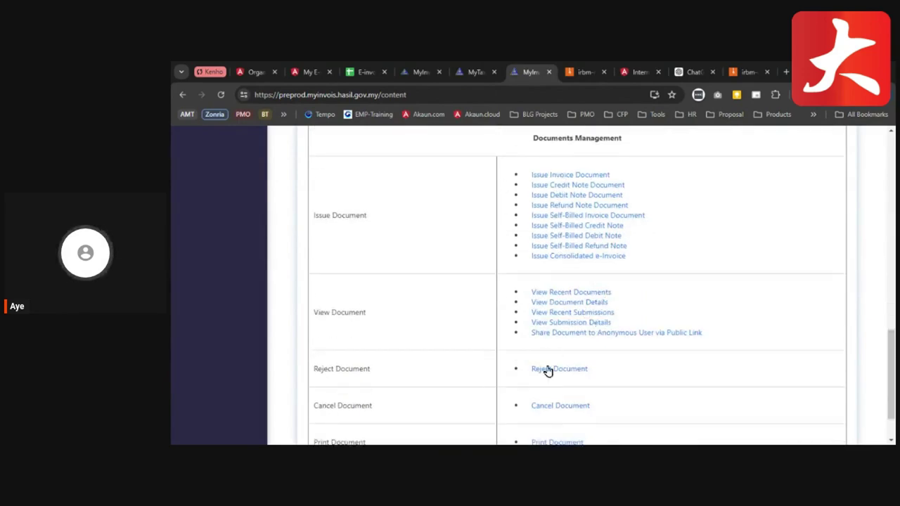
scroll(548, 372, down, 1)
scroll(415, 348, up, 12)
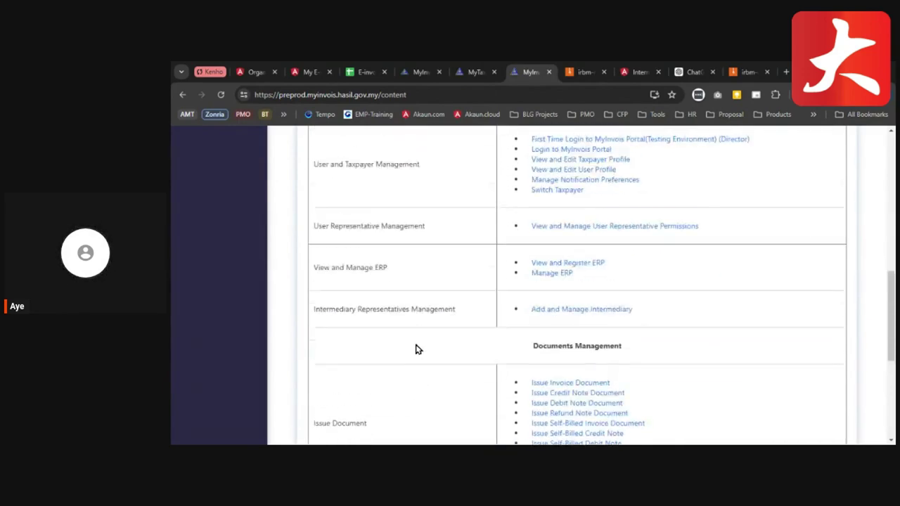